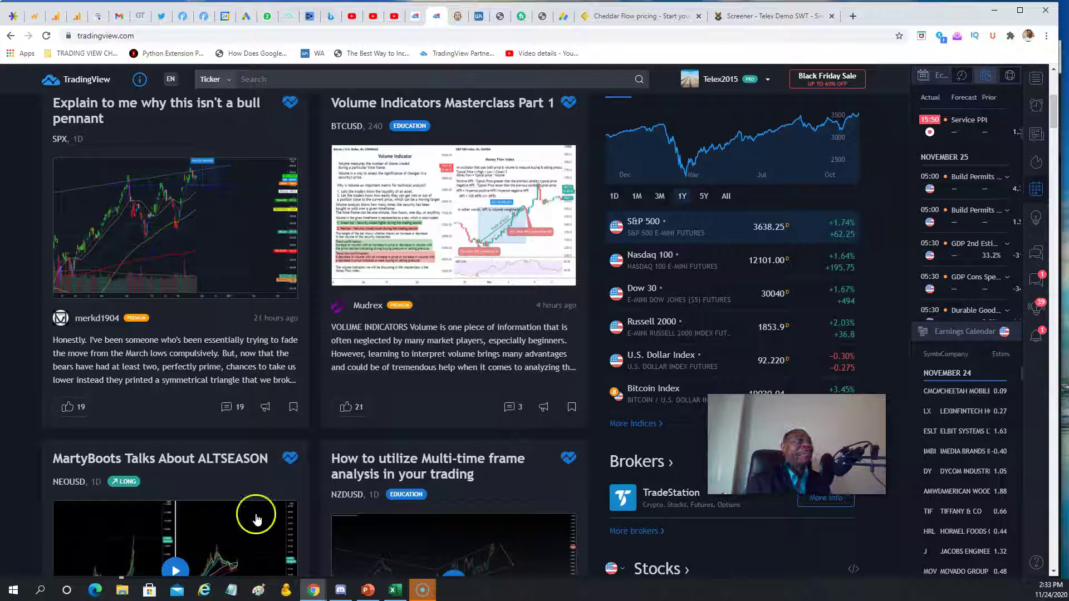
Step: Search SPY and open the SPDR S&P 500 ETF full chart with indicators
scroll(633, 194, "up", 6)
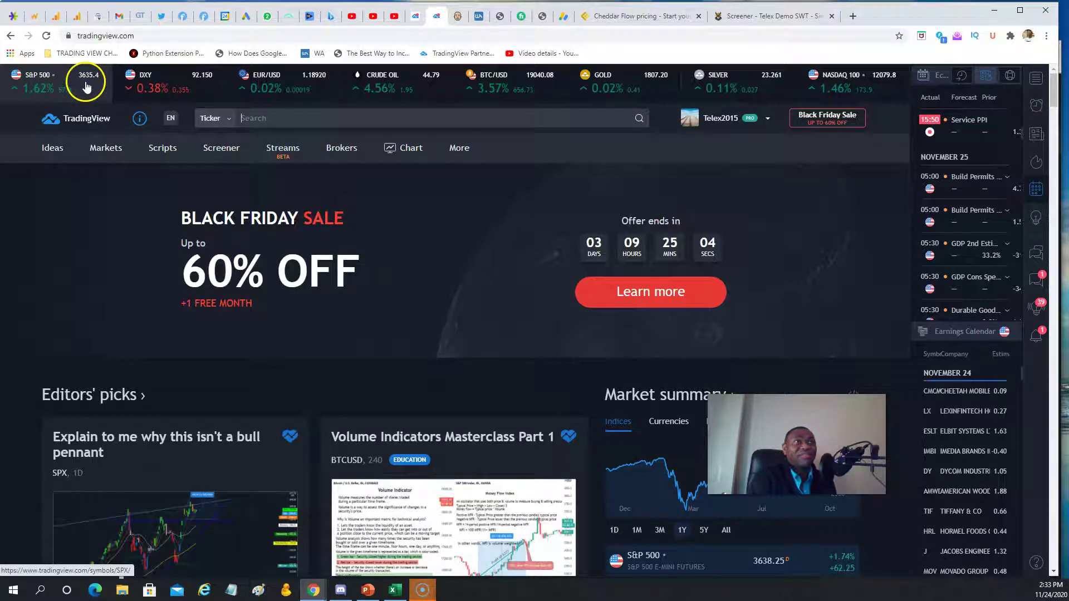
scroll(613, 146, "down", 2)
scroll(635, 164, "down", 9)
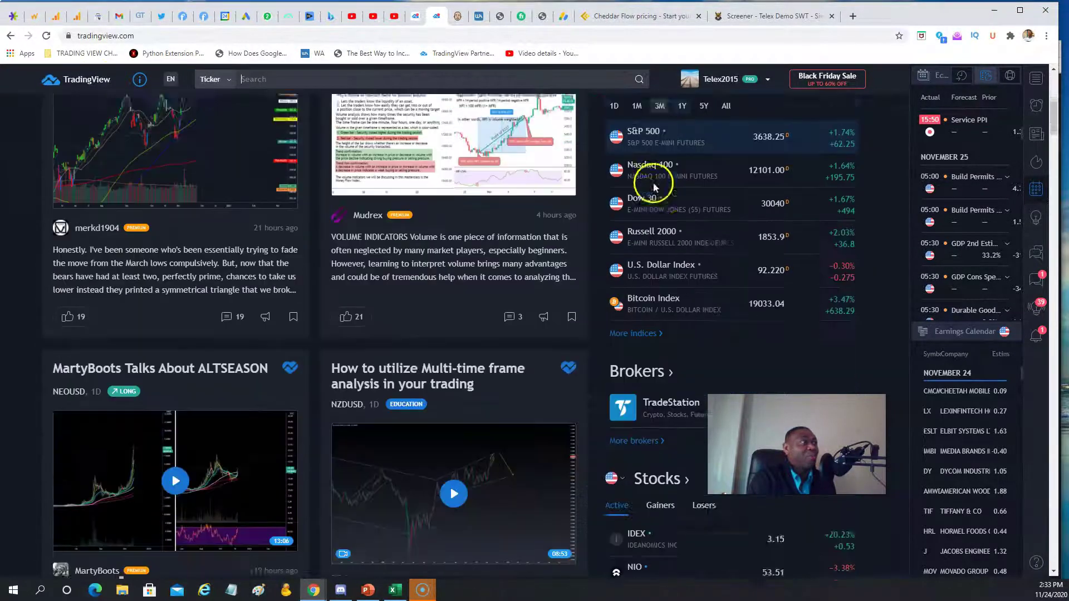
scroll(735, 228, "up", 5)
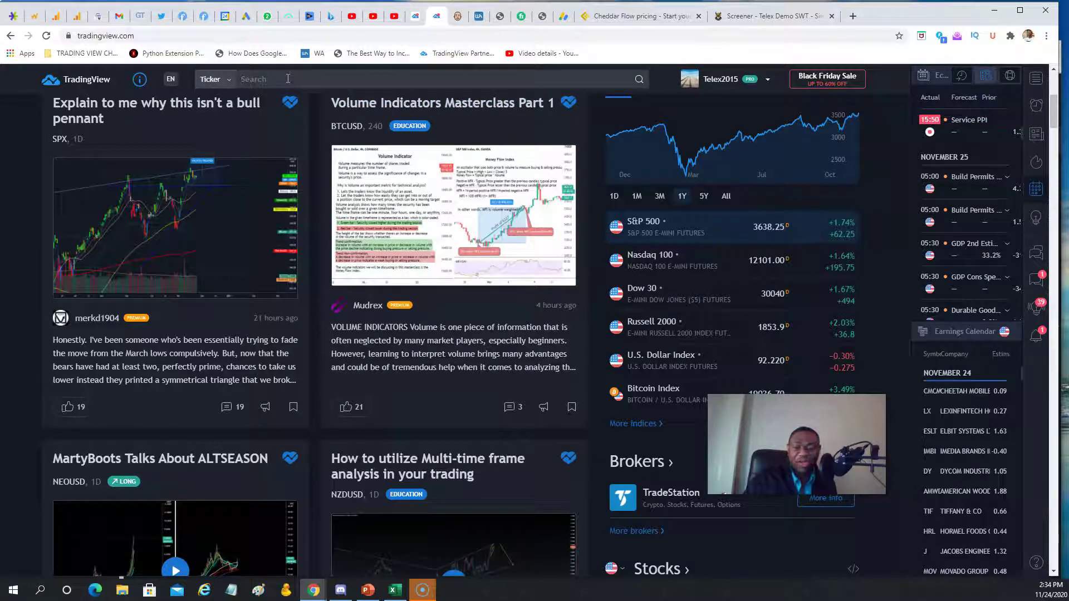
type("SPY")
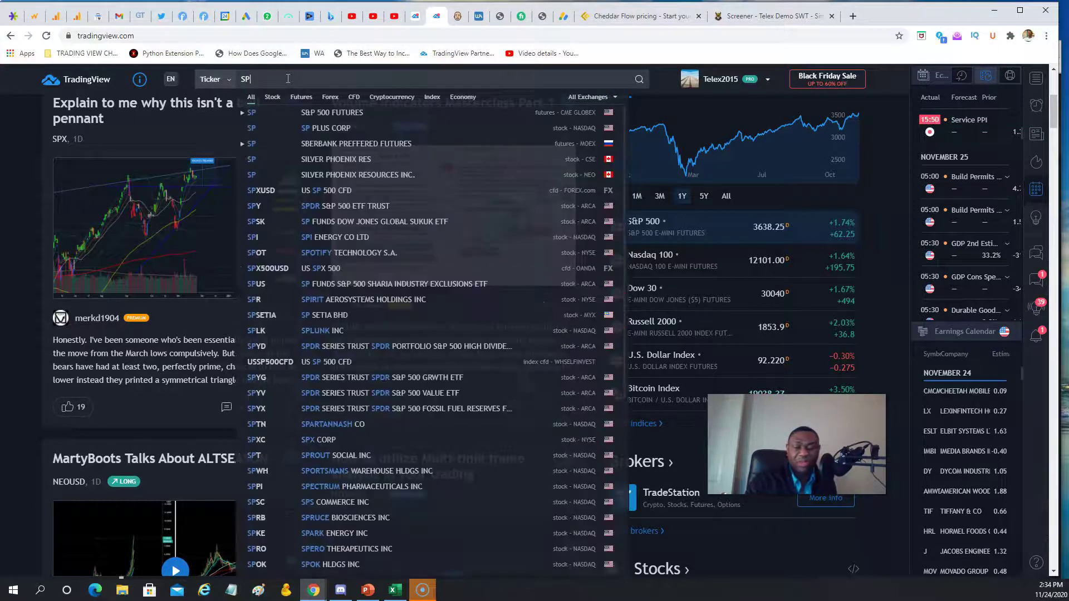
left_click(337, 111)
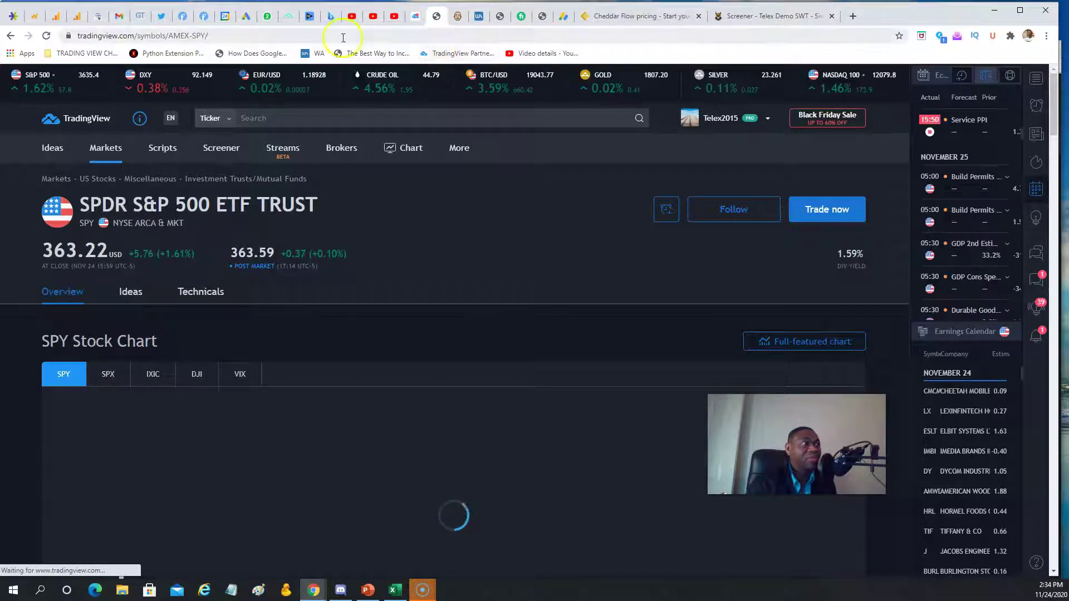
left_click(416, 16)
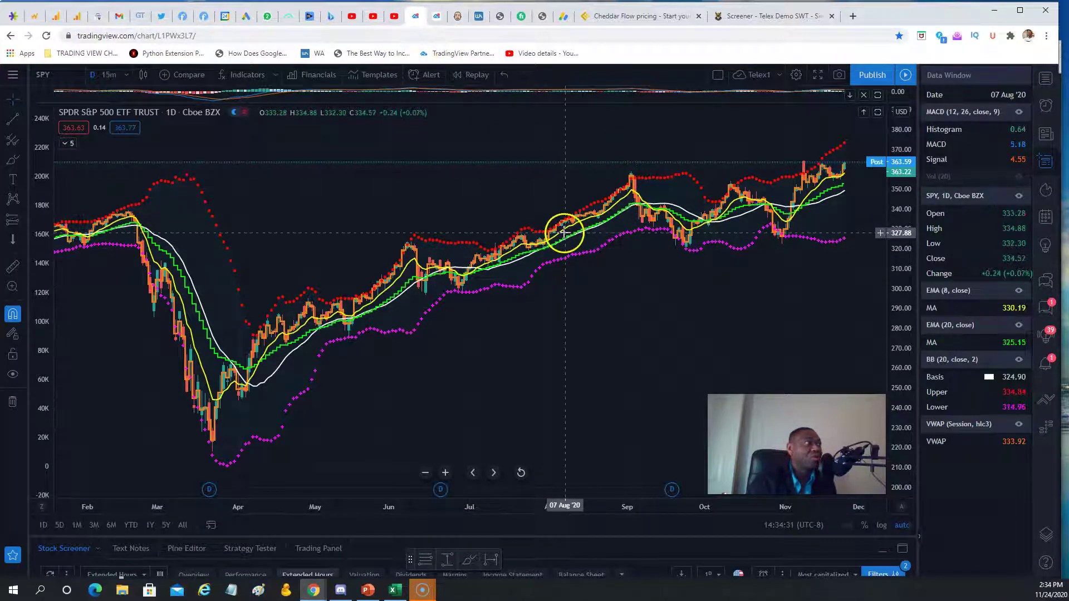
Step: Change the chart's symbol to DIA, the SPDR Dow Jones ETF
left_click(52, 76)
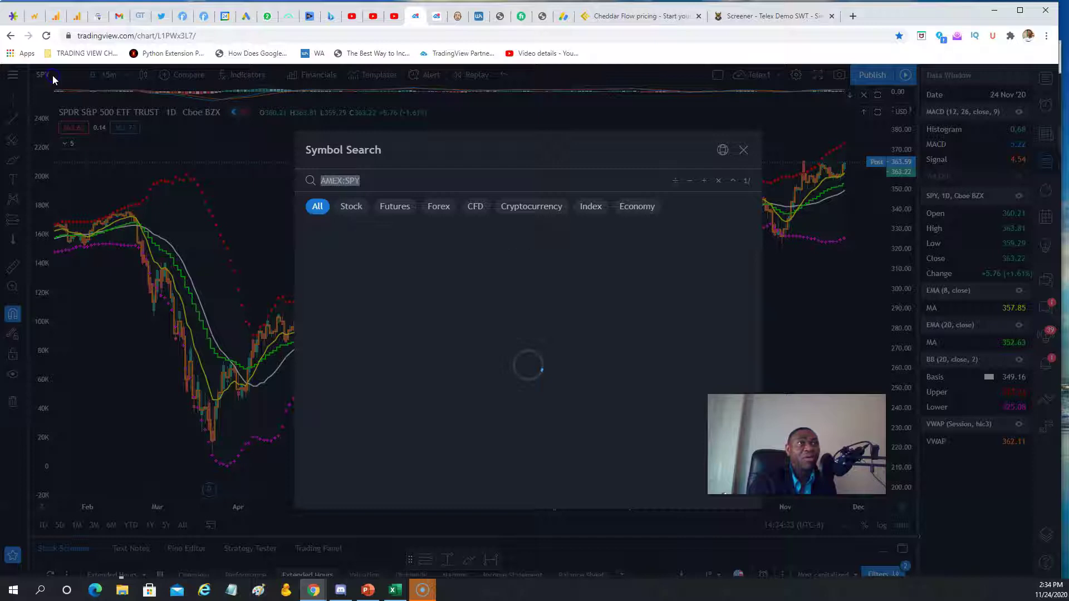
type("DIA")
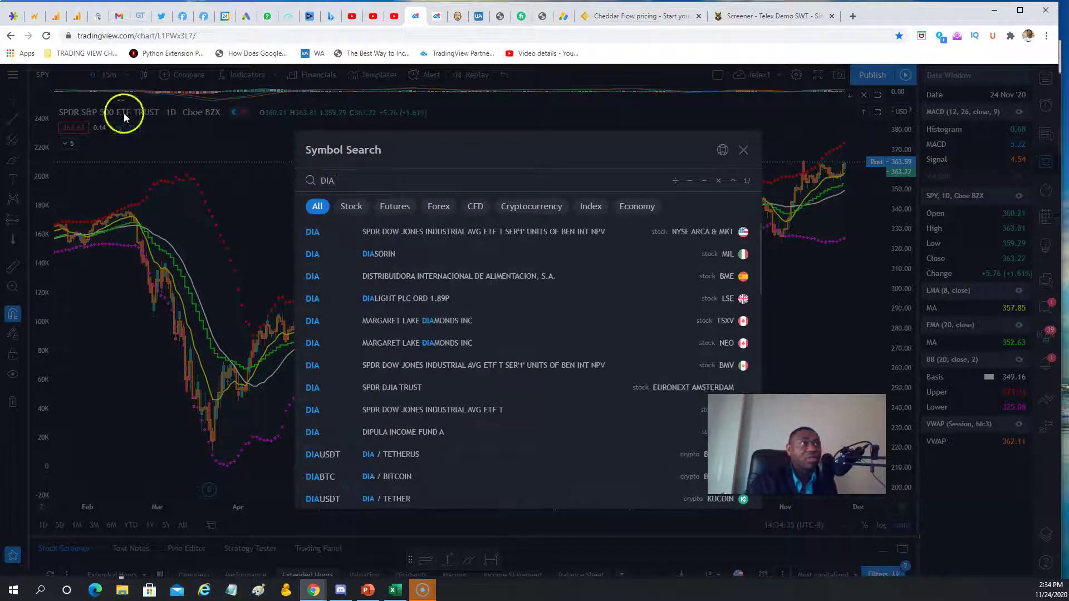
left_click(394, 231)
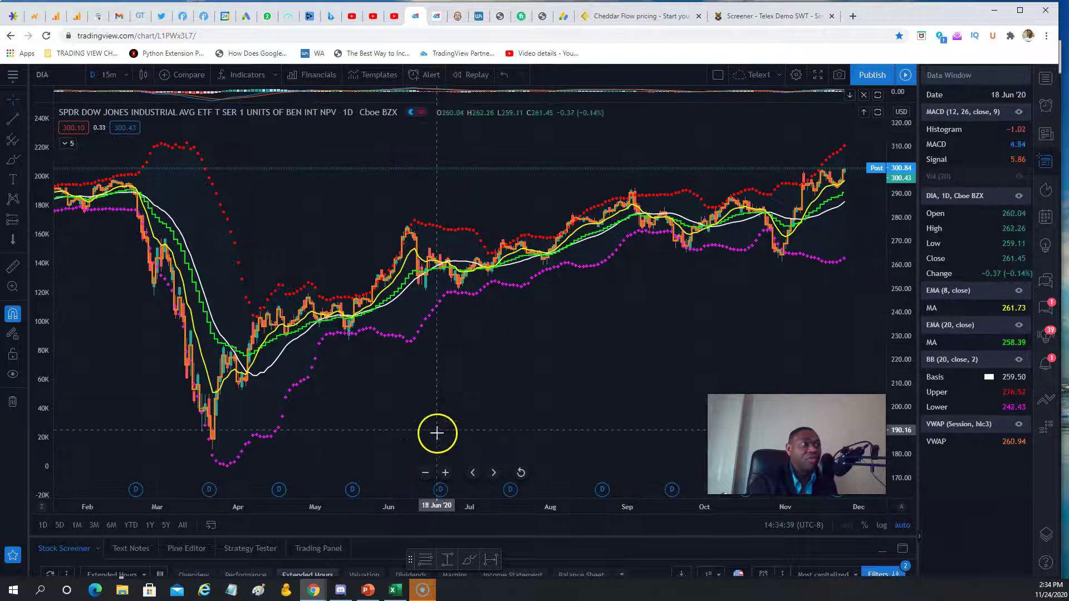
Step: Zoom the DIA daily chart to frame roughly June through December 2020
left_click(445, 472)
left_click(426, 472)
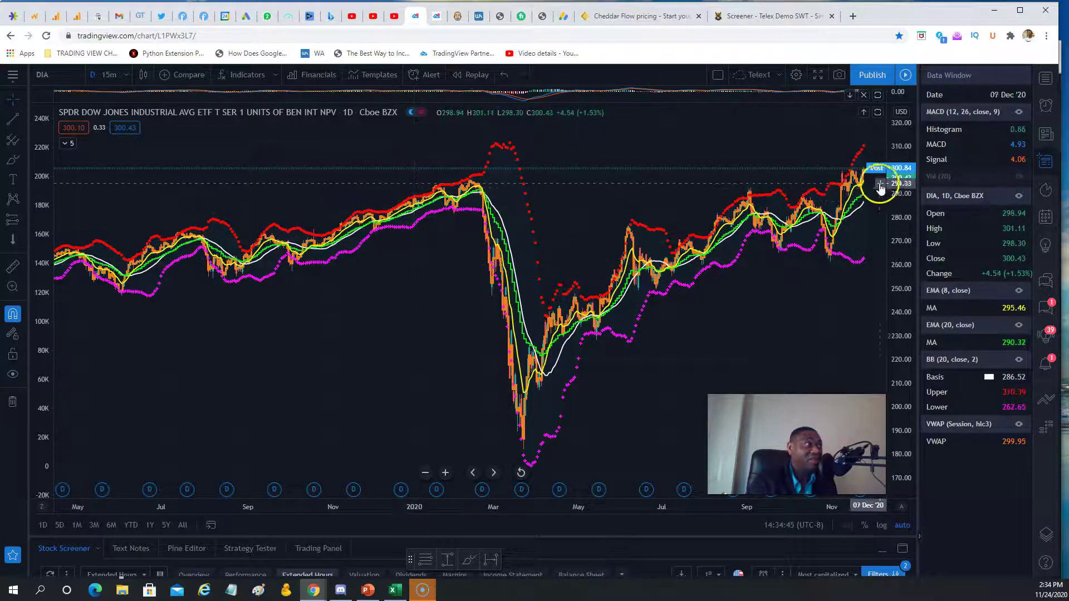
left_click(493, 473)
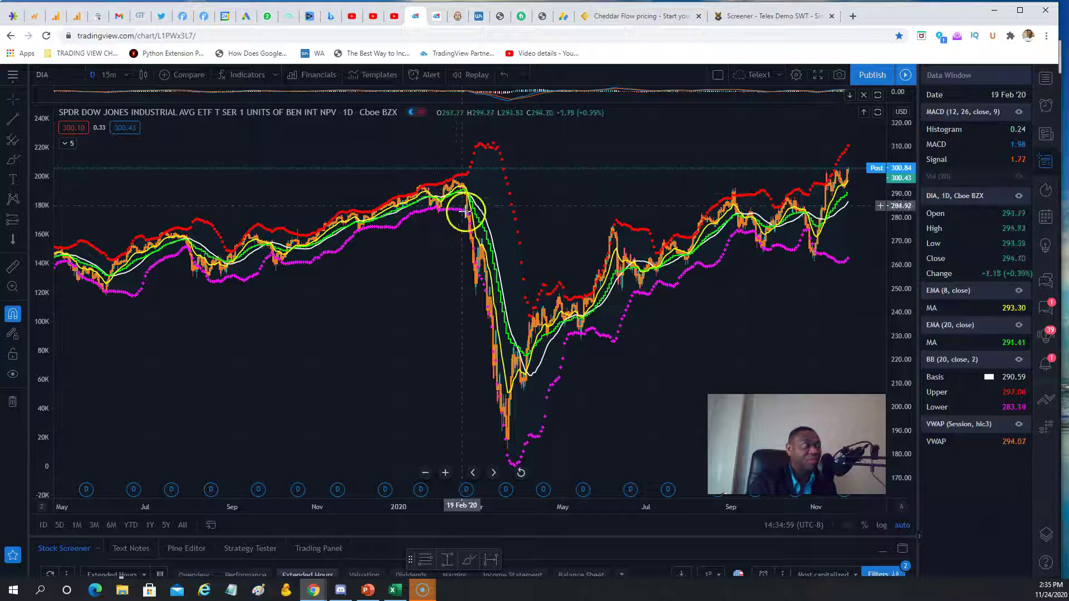
left_click(448, 473)
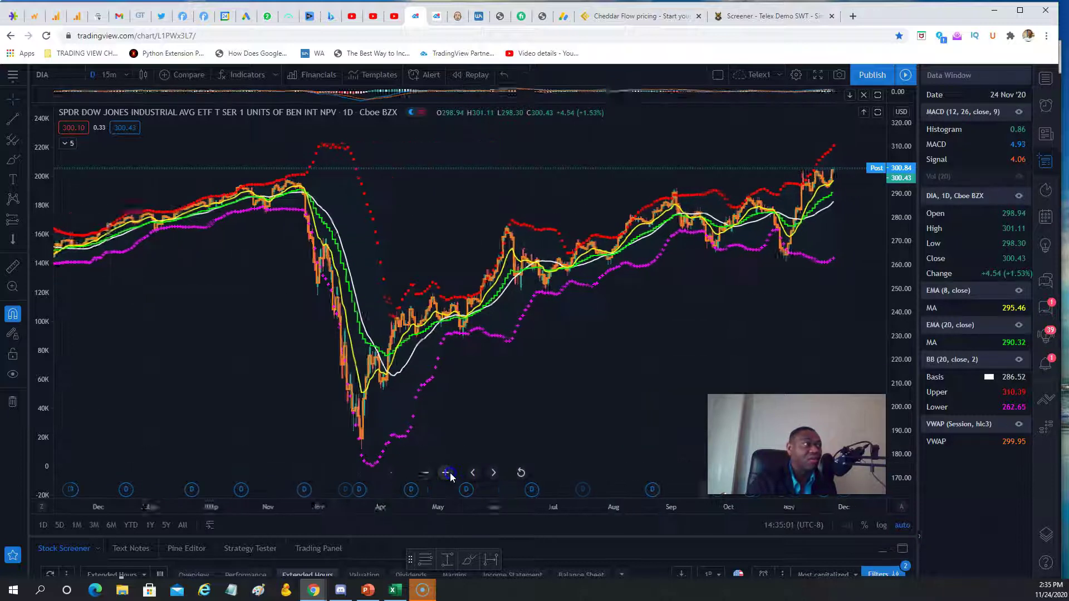
left_click(448, 474)
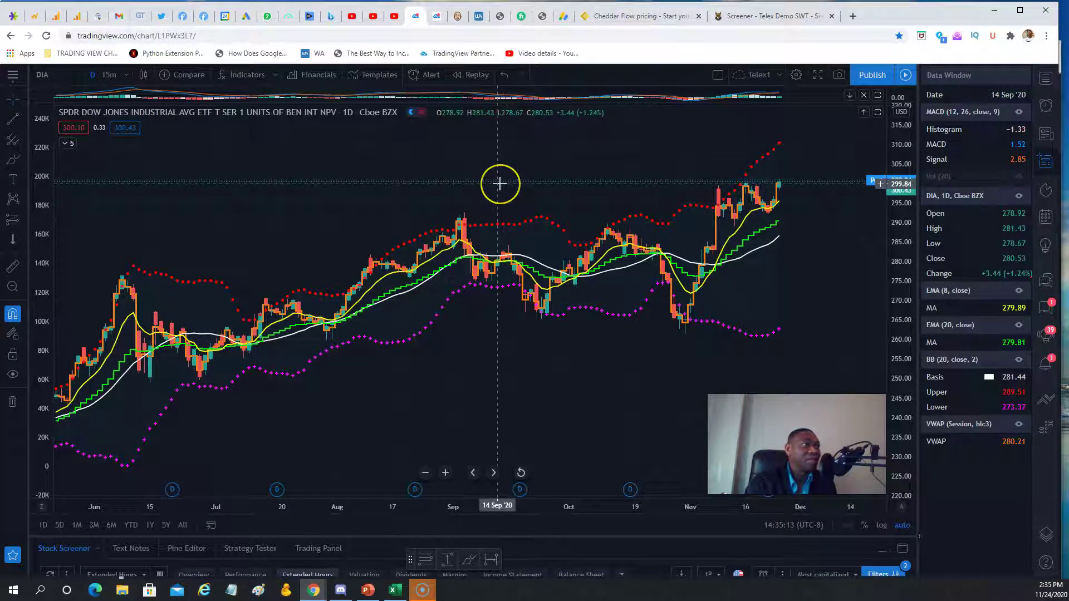
Step: Replace DIA with SPY, the SPDR S&P 500 ETF Trust, on the daily chart
left_click(48, 75)
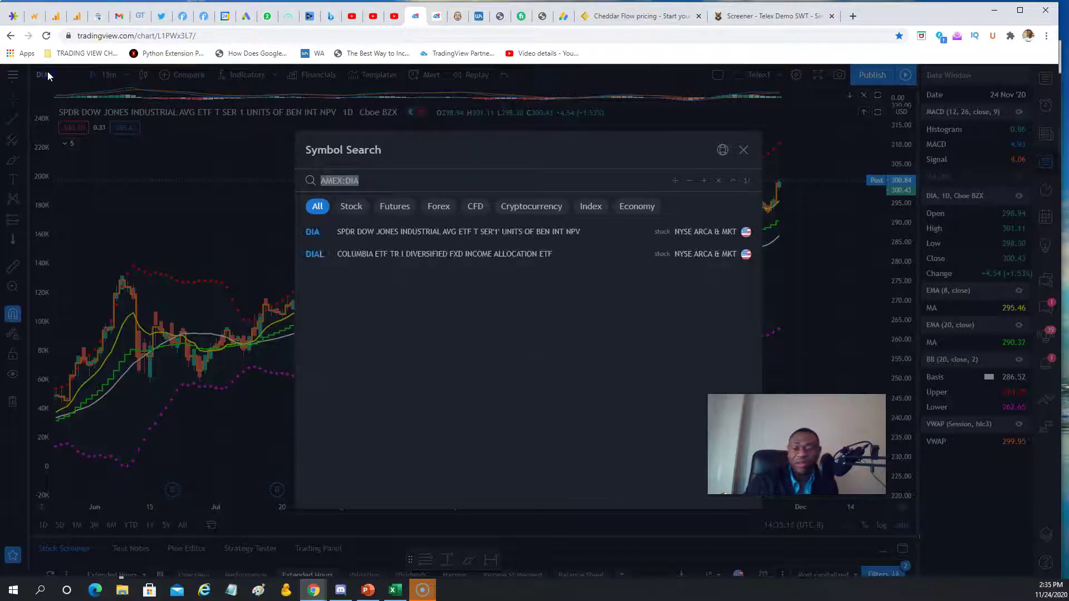
type("SPY")
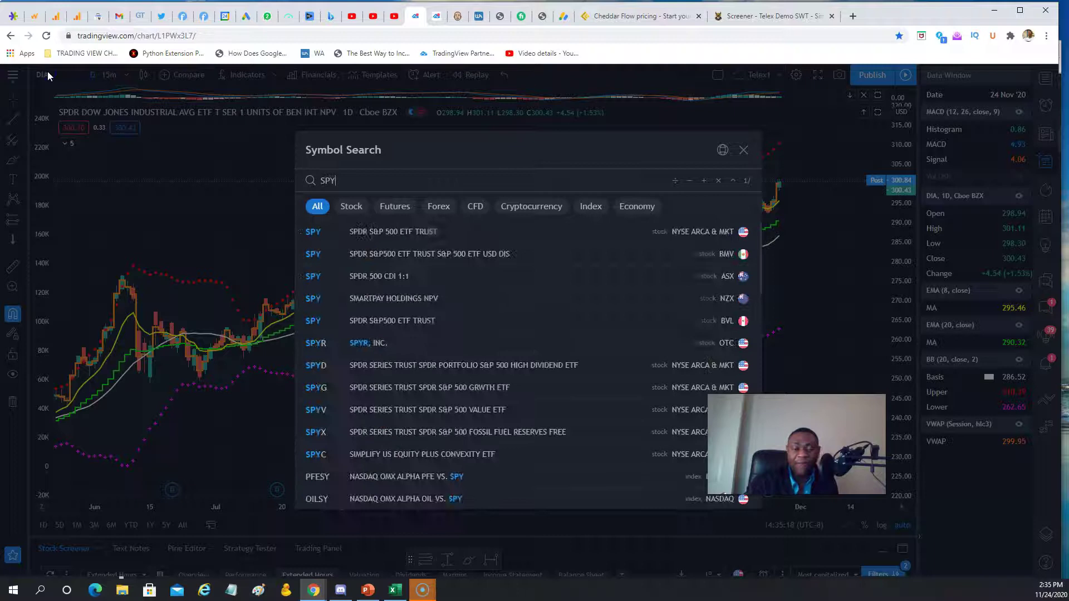
left_click(371, 236)
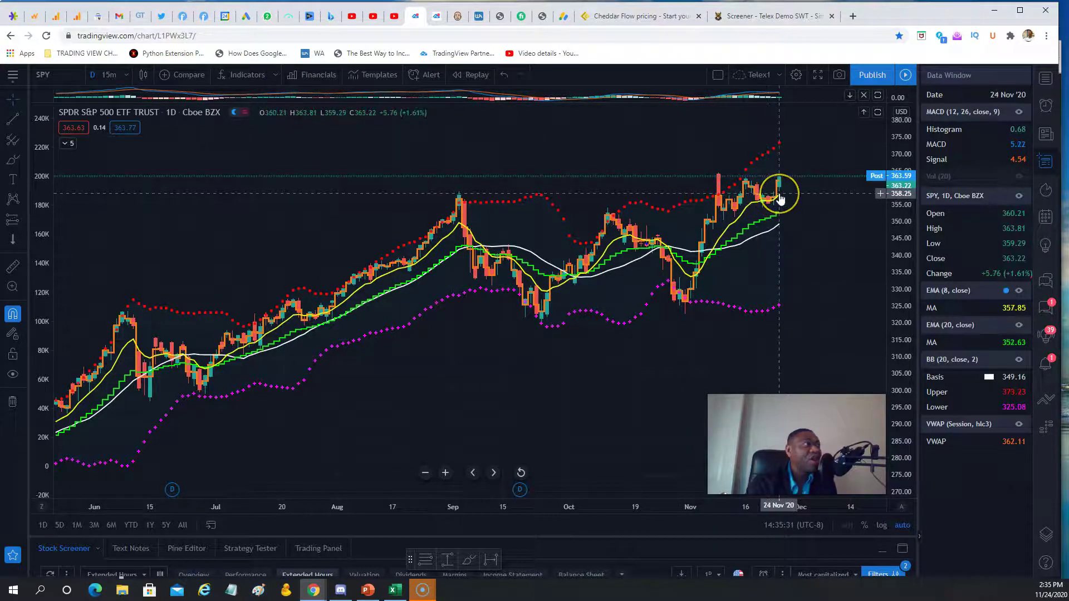
left_click(775, 222)
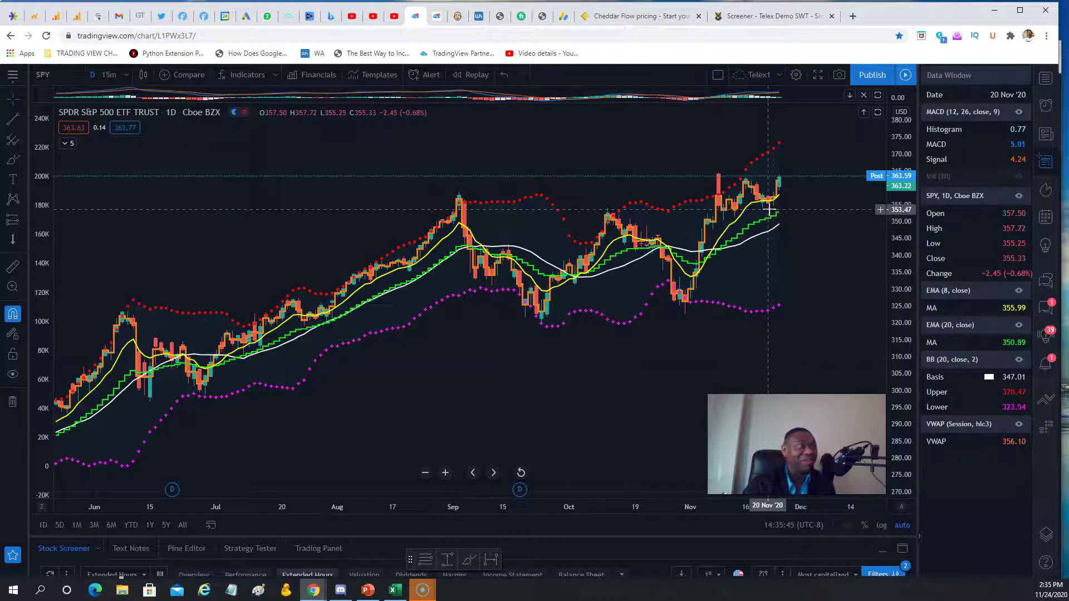
Step: Load the Invesco QQQ Trust (QQQ) onto the chart
left_click(49, 78)
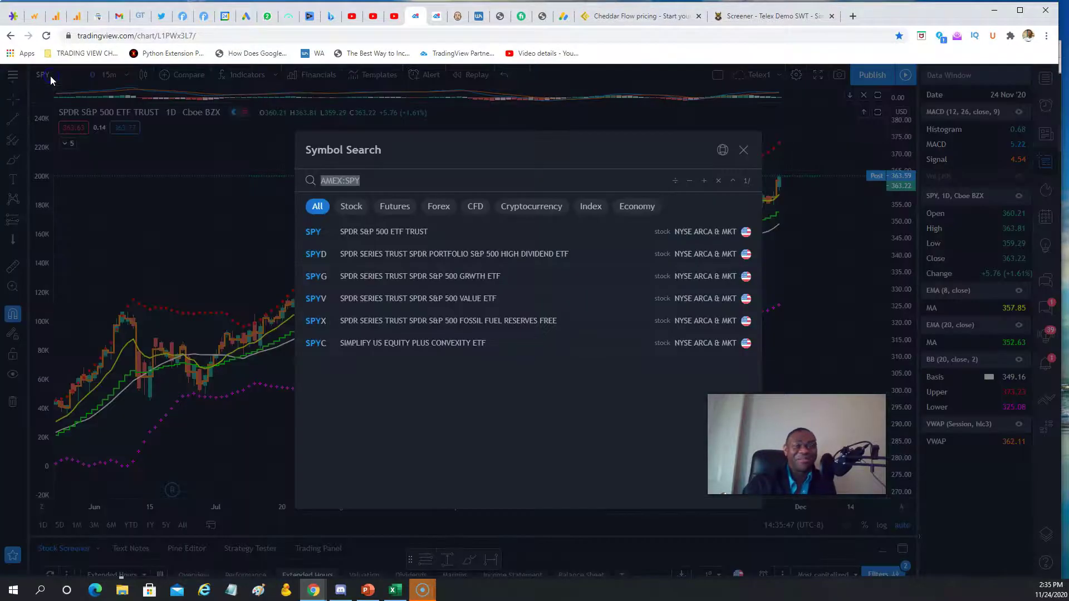
type("QQQ")
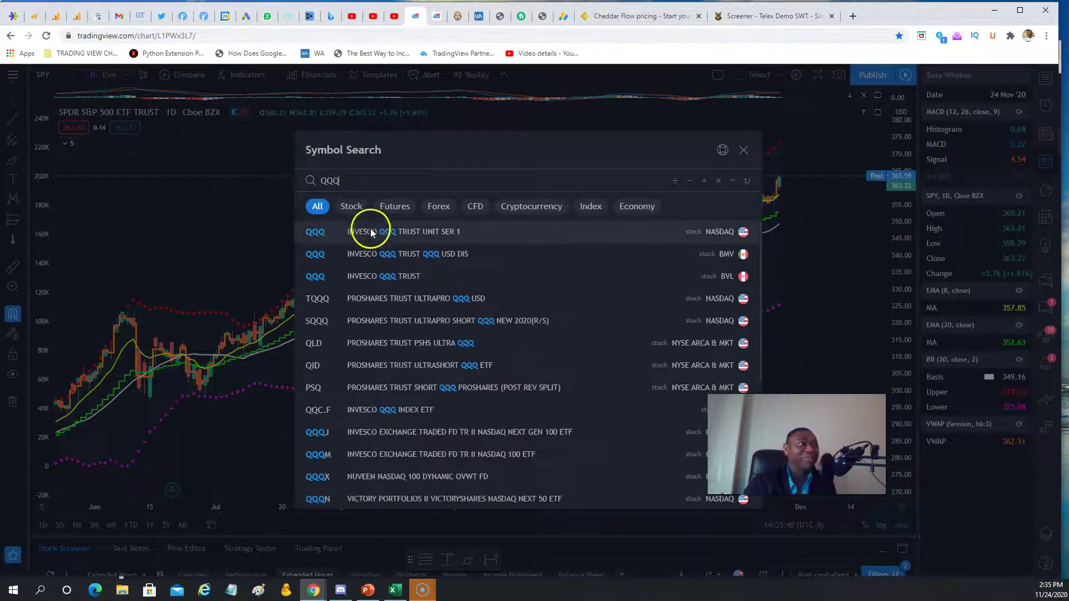
left_click(371, 231)
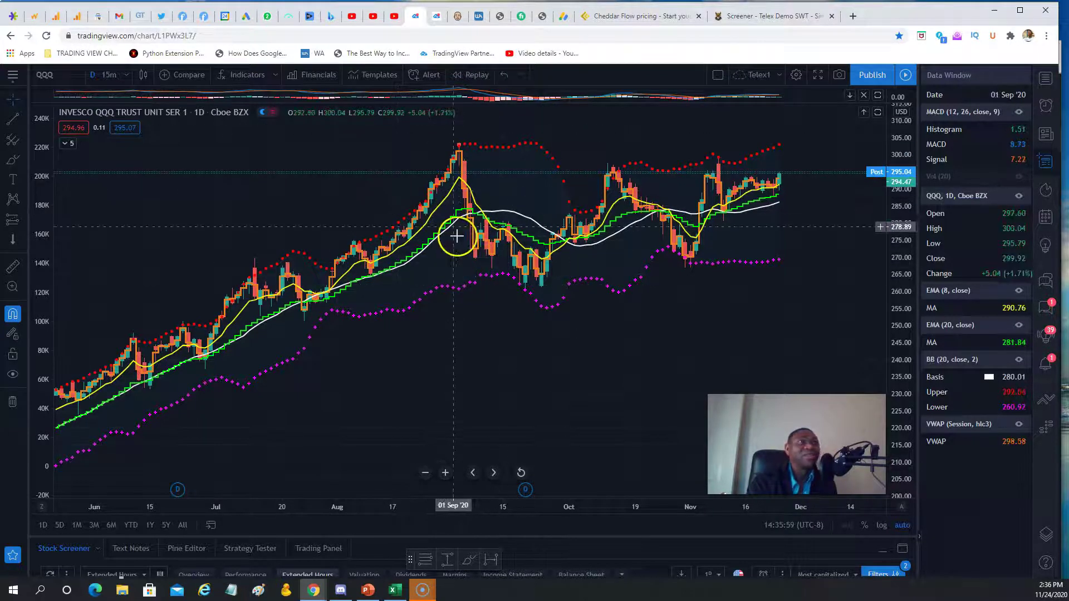
Step: Zoom the QQQ chart to frame about July to December 2020
left_click(445, 473)
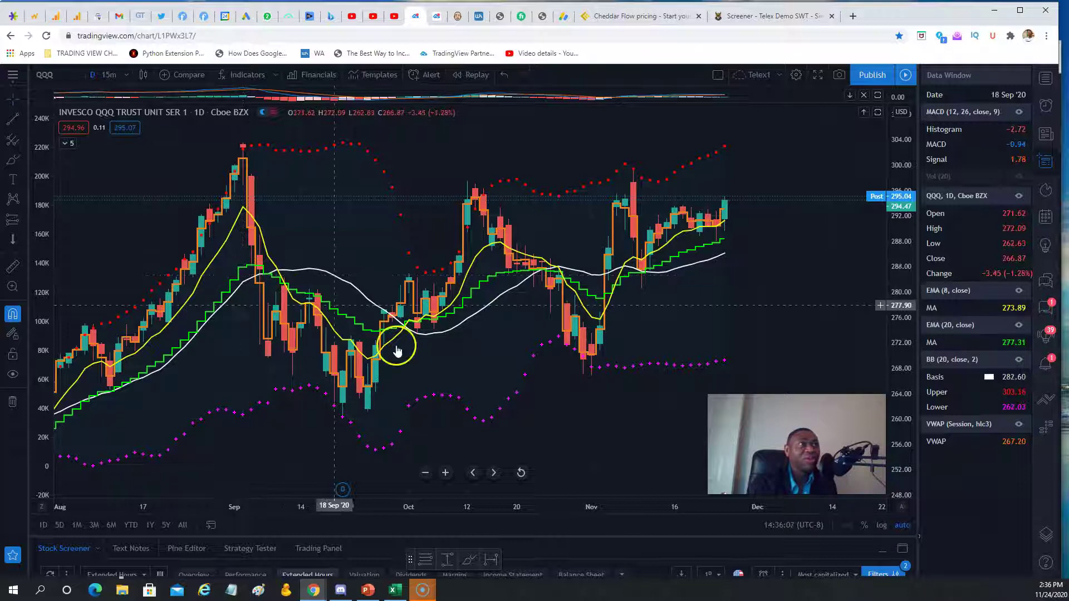
left_click(425, 473)
left_click(425, 473)
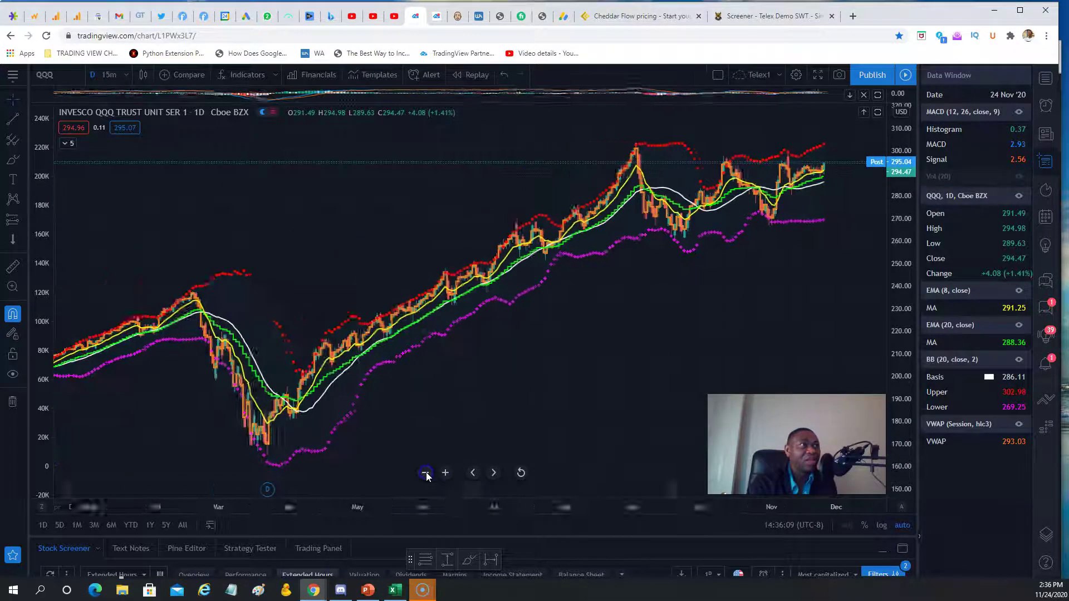
left_click(425, 472)
left_click(425, 473)
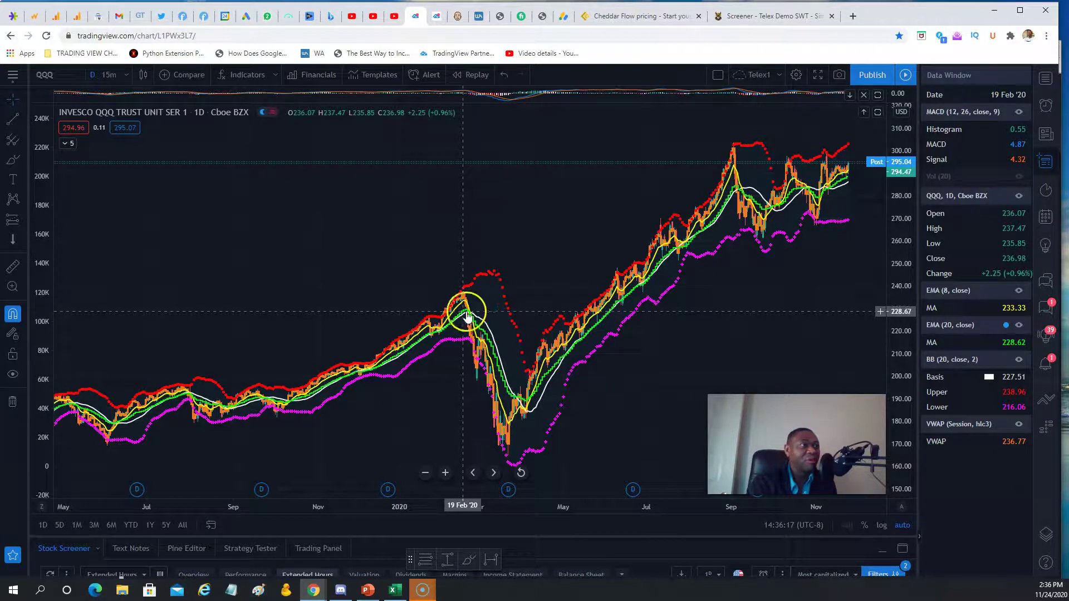
left_click(445, 477)
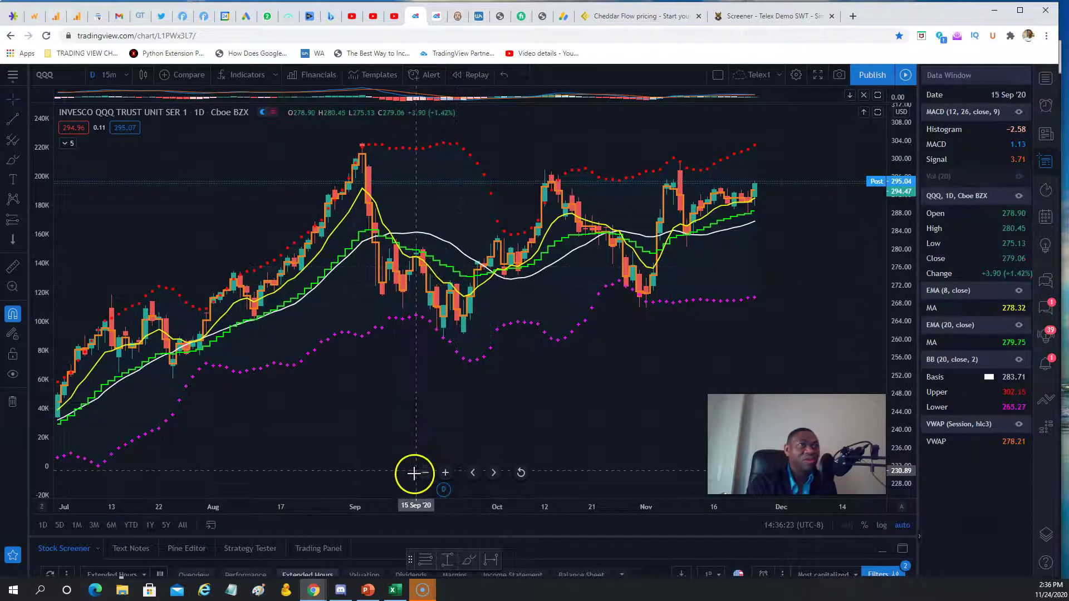
left_click(22, 157)
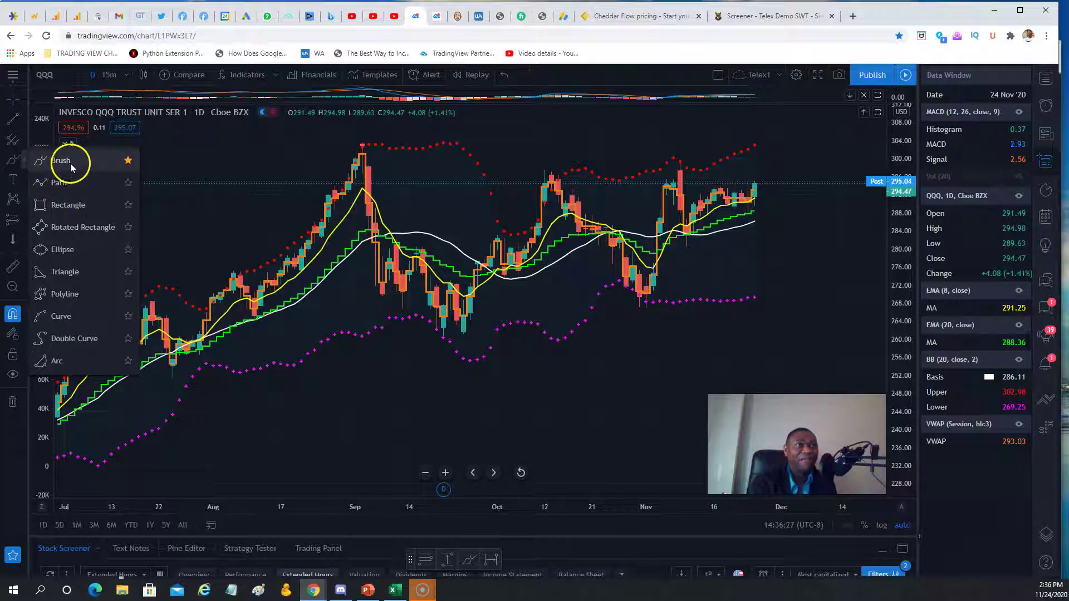
Step: Brush two purple freehand arcs under the September and late-October QQQ price dips
left_click(470, 561)
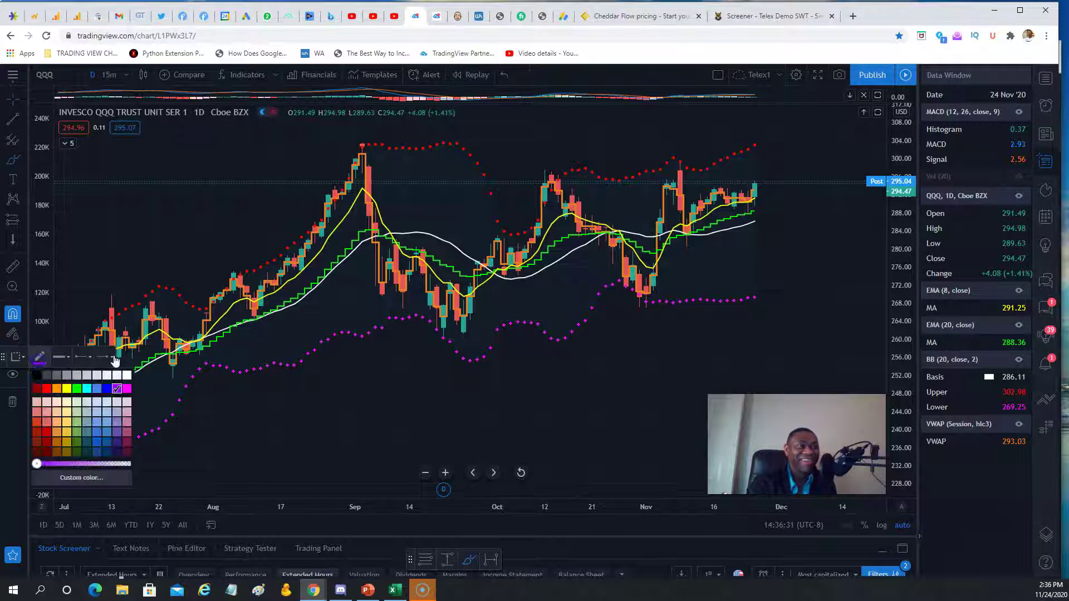
mouse_move(363, 257)
left_mouse_down()
mouse_move(426, 327)
mouse_move(517, 301)
left_mouse_up()
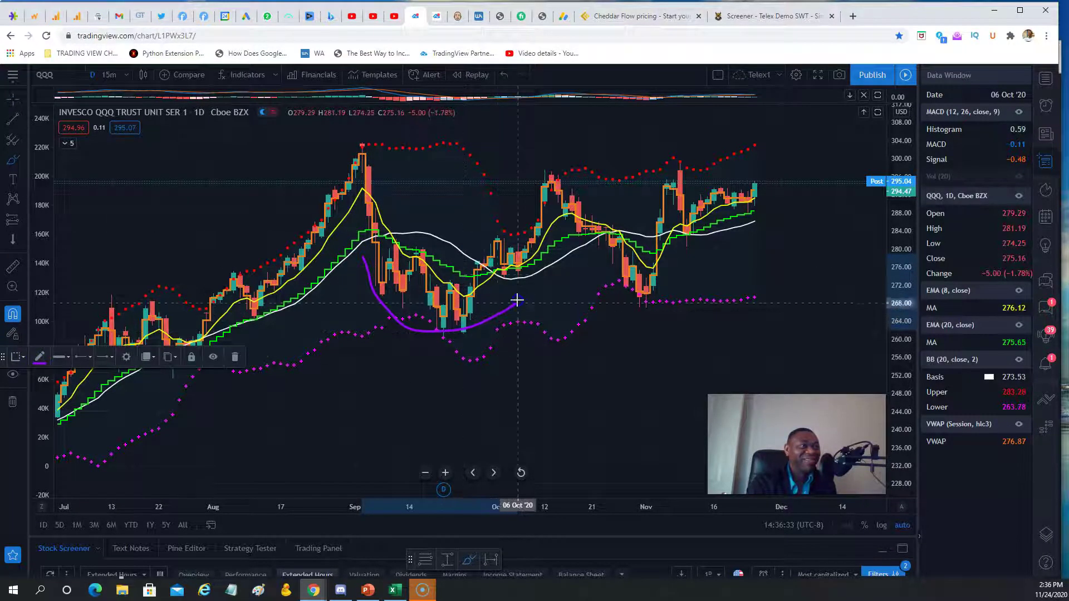
mouse_move(586, 240)
left_mouse_down()
mouse_move(583, 256)
mouse_move(646, 305)
mouse_move(717, 256)
left_mouse_up()
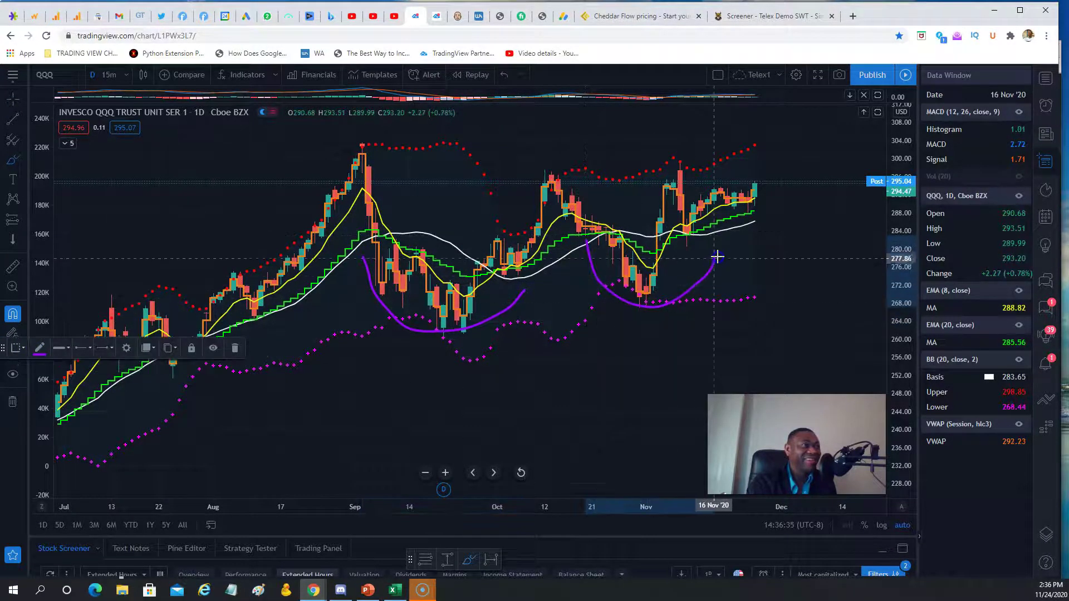
left_click(694, 342)
left_click(442, 187)
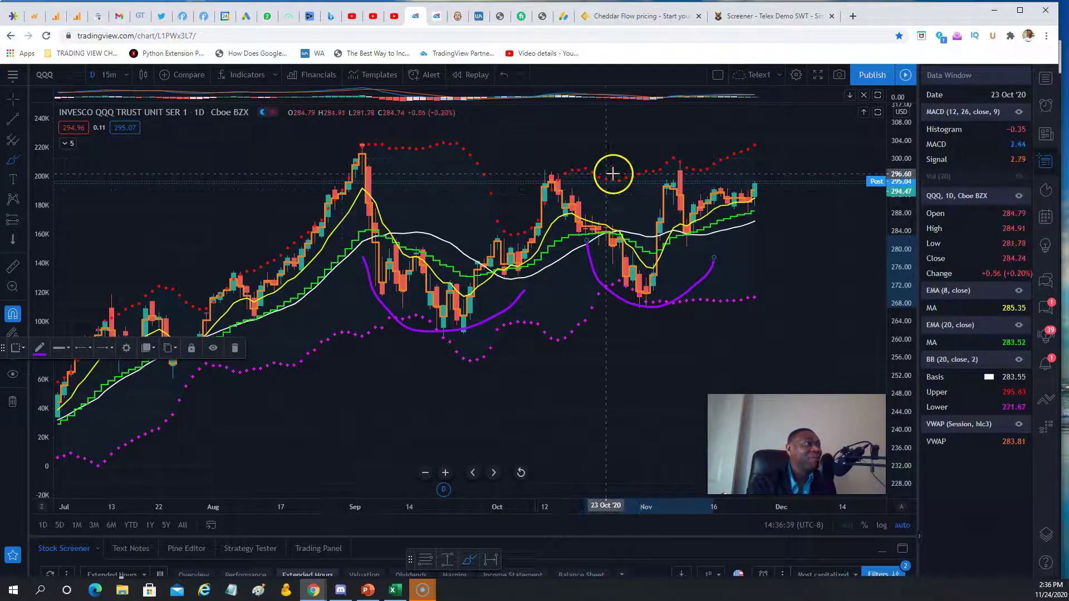
mouse_move(612, 173)
left_mouse_down()
mouse_move(625, 178)
mouse_move(608, 226)
left_mouse_up()
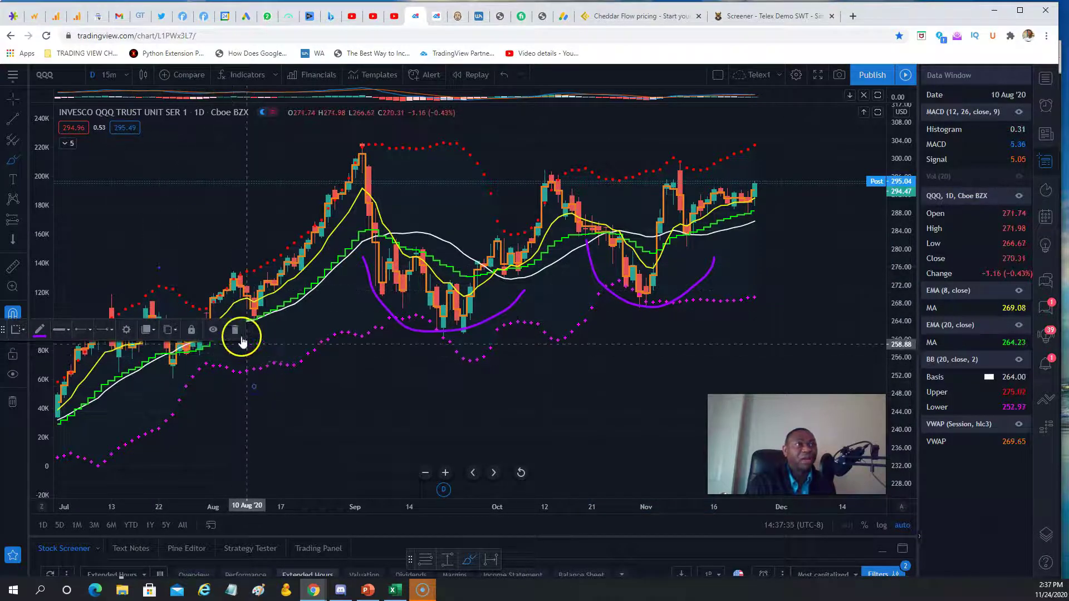
Step: Delete the 258.88 horizontal line, then load Facebook (FB) zoomed on September–November
left_click(241, 336)
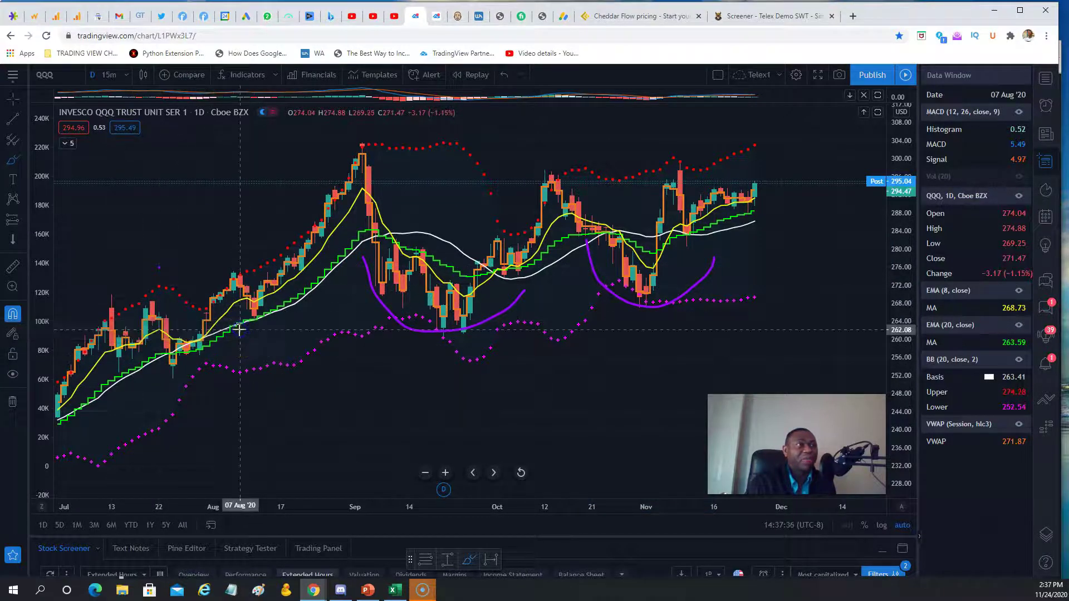
left_click(60, 77)
type("FB")
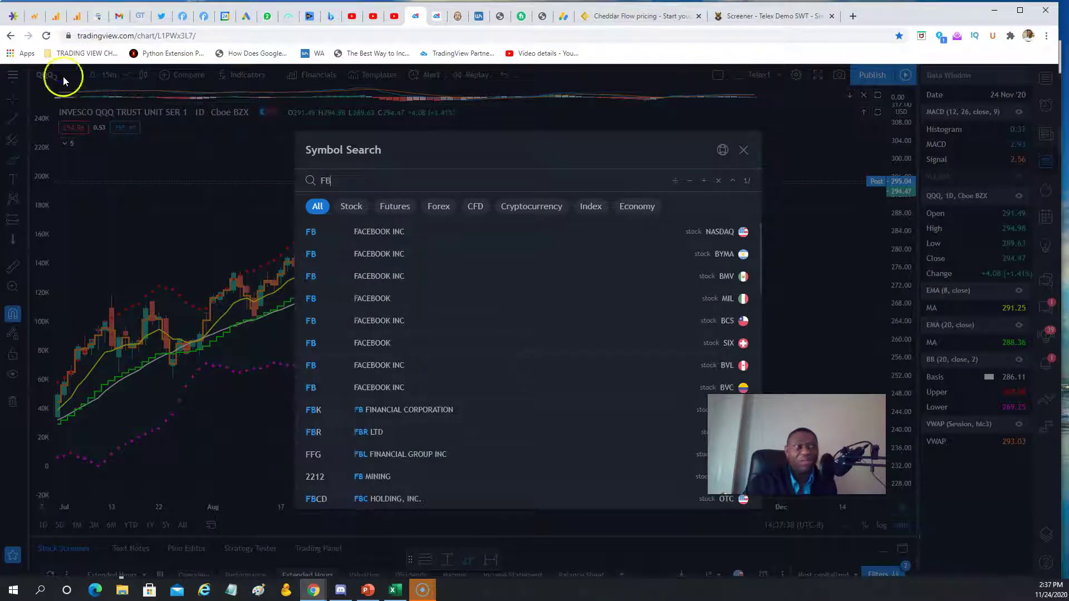
left_click(369, 231)
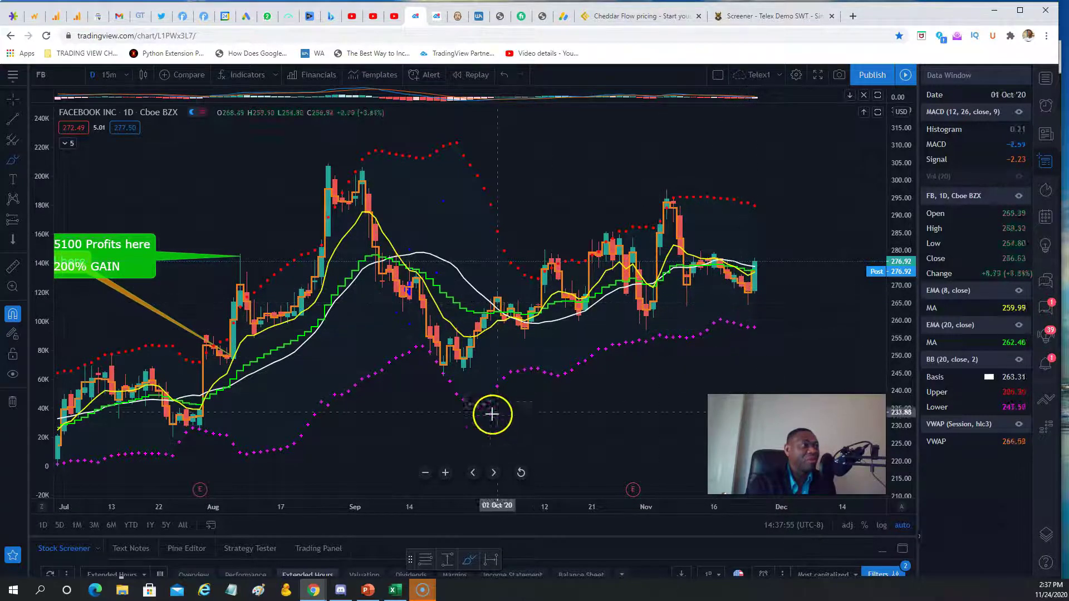
left_click(446, 473)
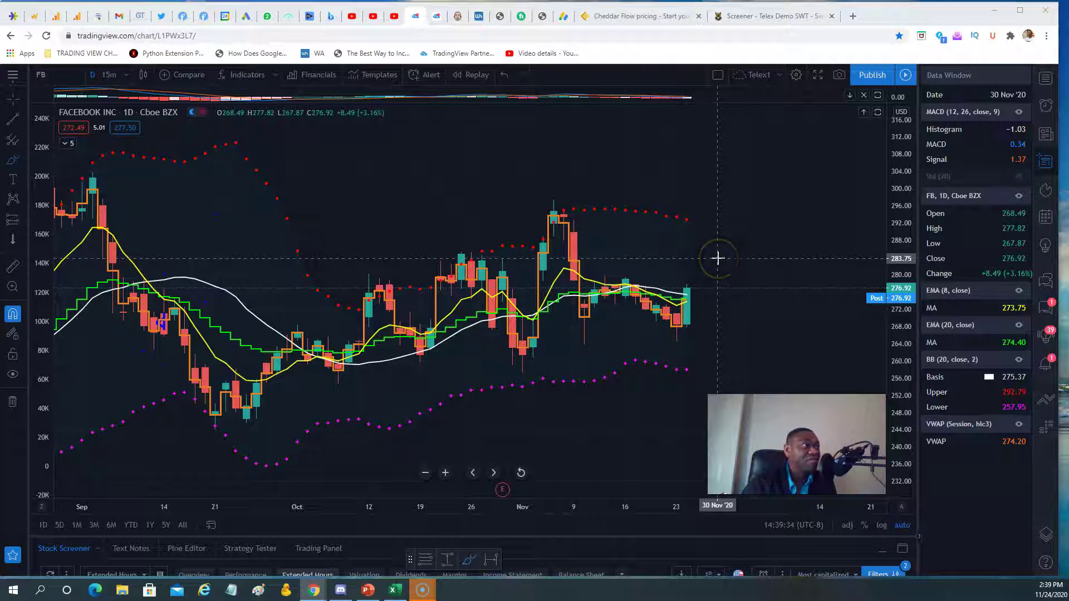
Step: Look up 'fb' on Finviz, browse Facebook's quote page, then return to TradingView
left_click(186, 18)
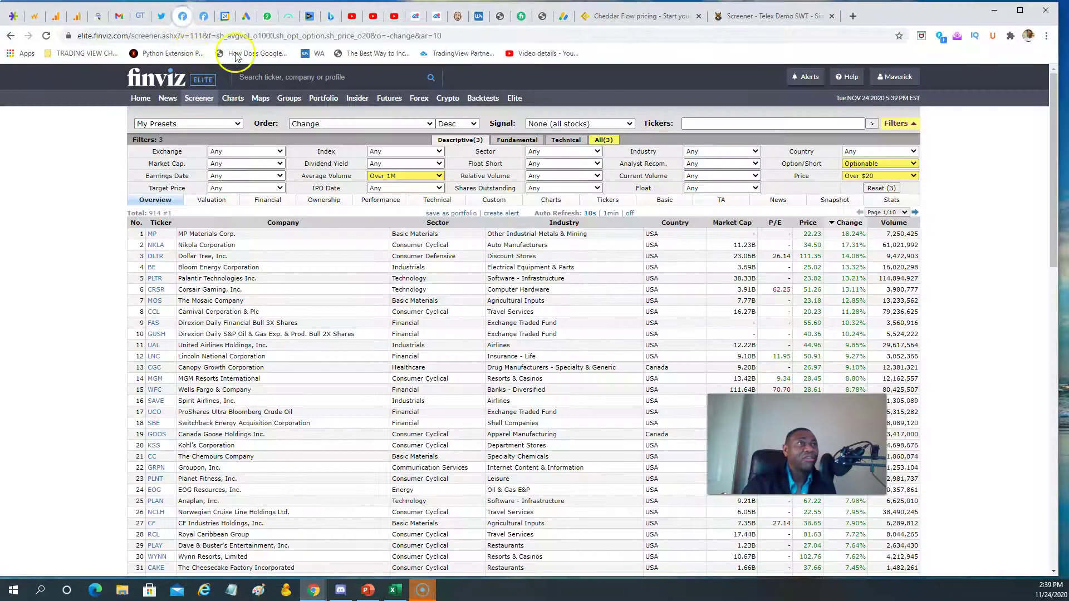
left_click(285, 78)
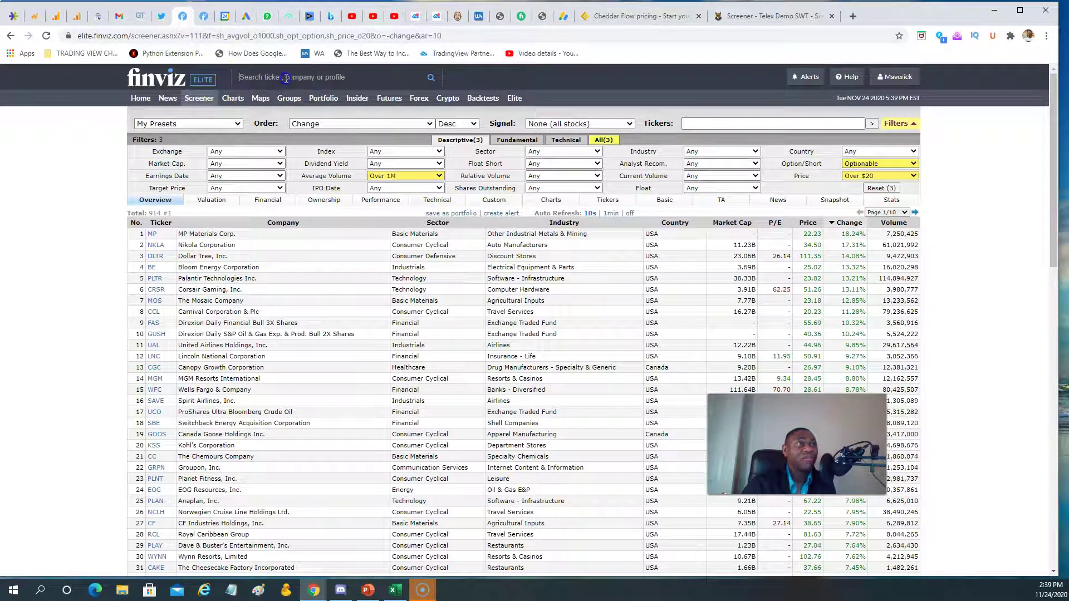
type("fb")
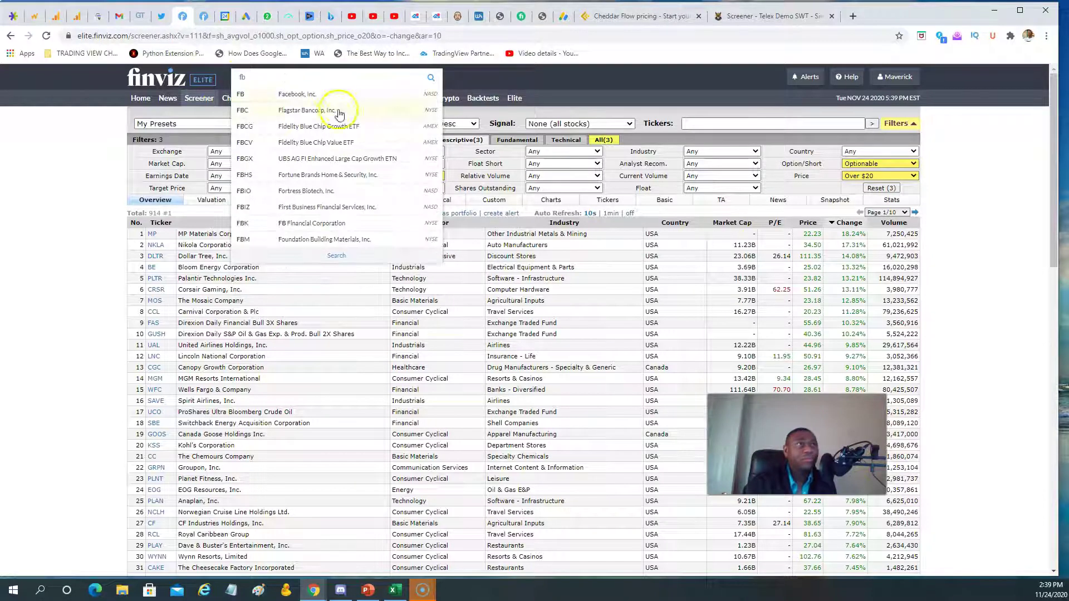
left_click(297, 96)
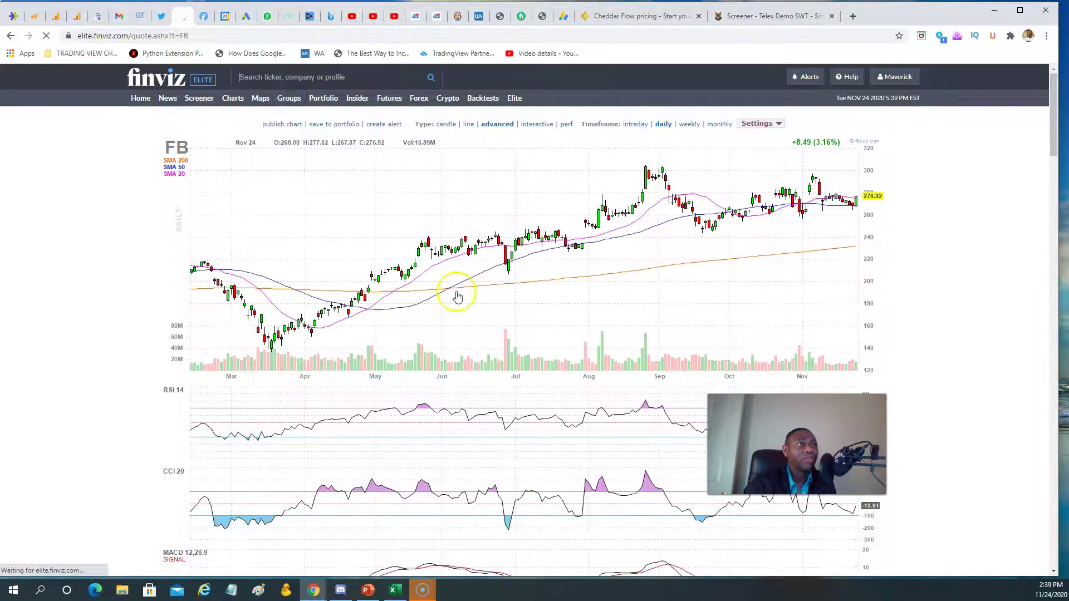
scroll(520, 343, "down", 1)
scroll(521, 343, "down", 4)
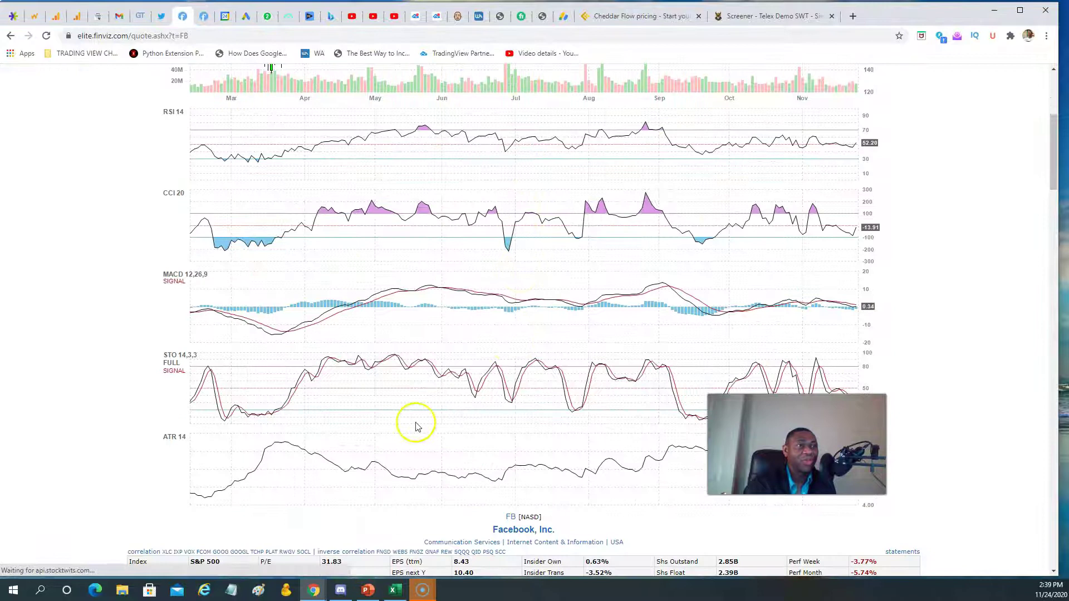
scroll(520, 343, "down", 1)
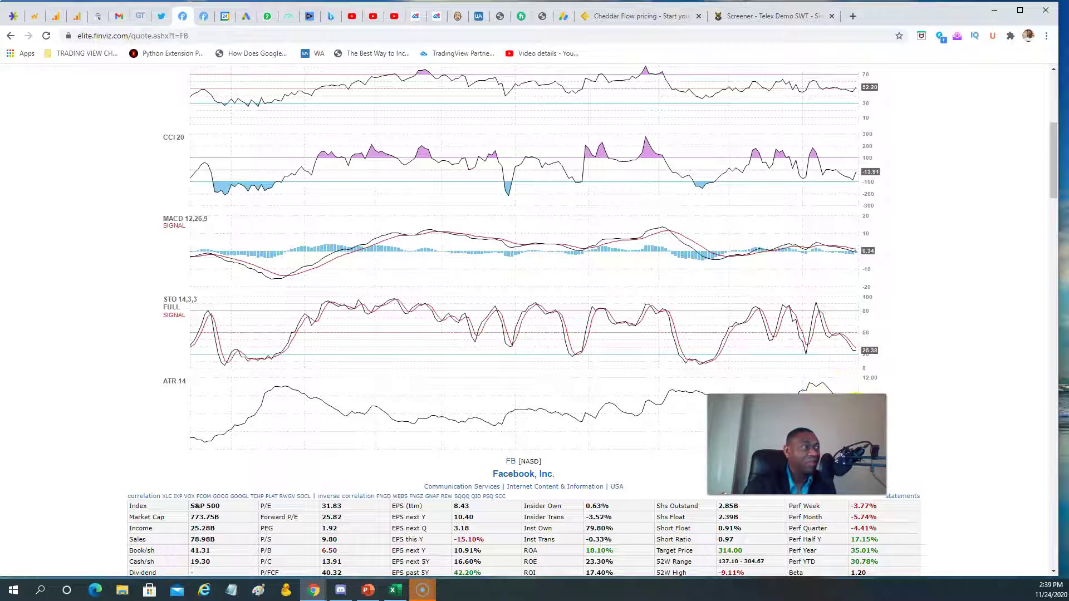
scroll(837, 333, "up", 3)
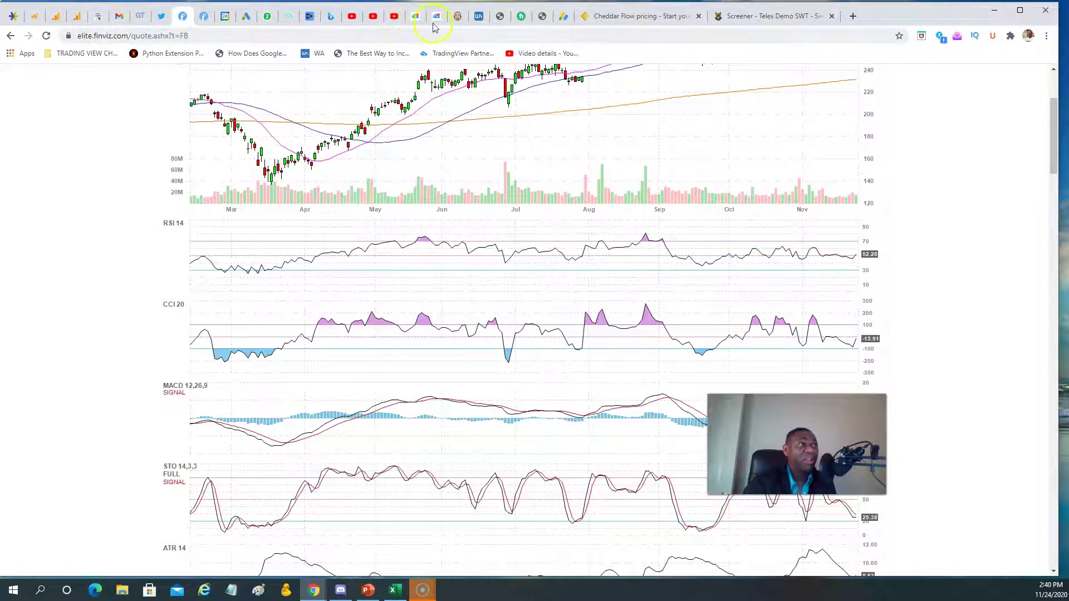
left_click(415, 21)
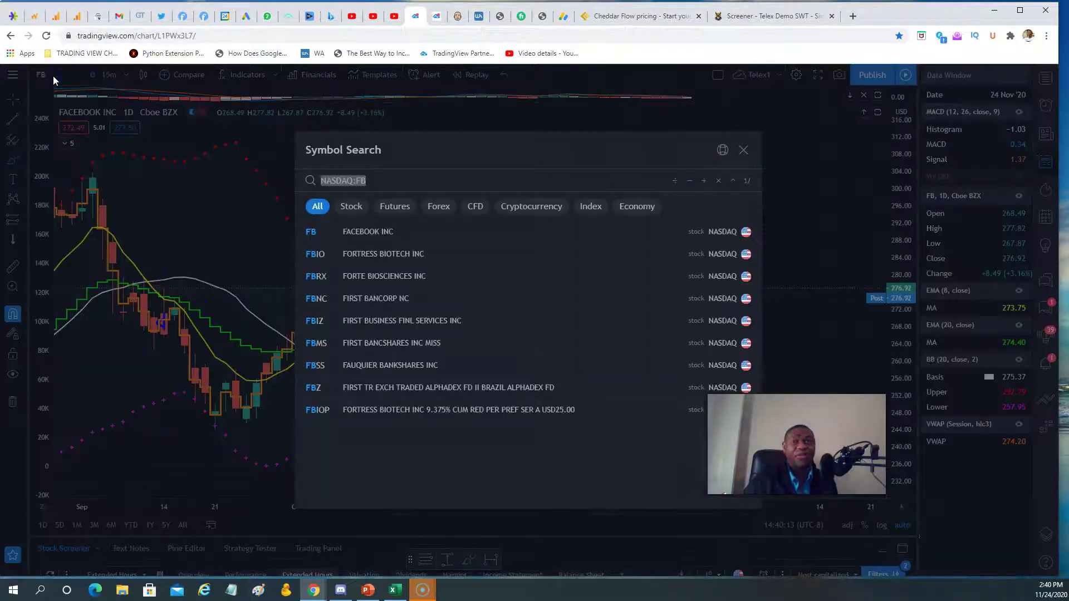
Step: Load Microsoft (MSFT) and split the layout into two side-by-side charts
left_click(53, 75)
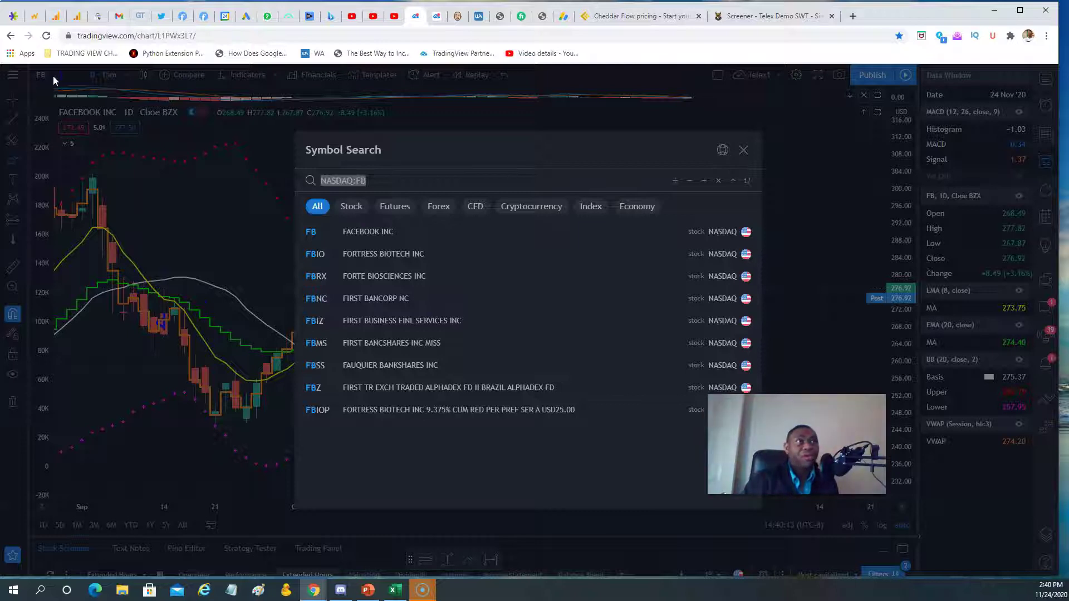
type("M")
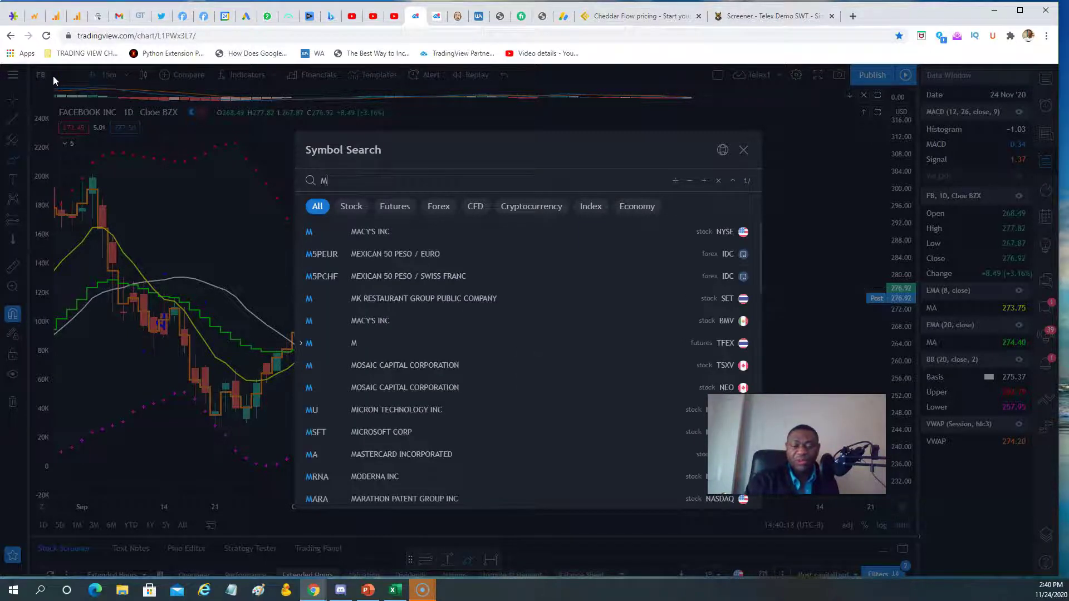
type("SFT")
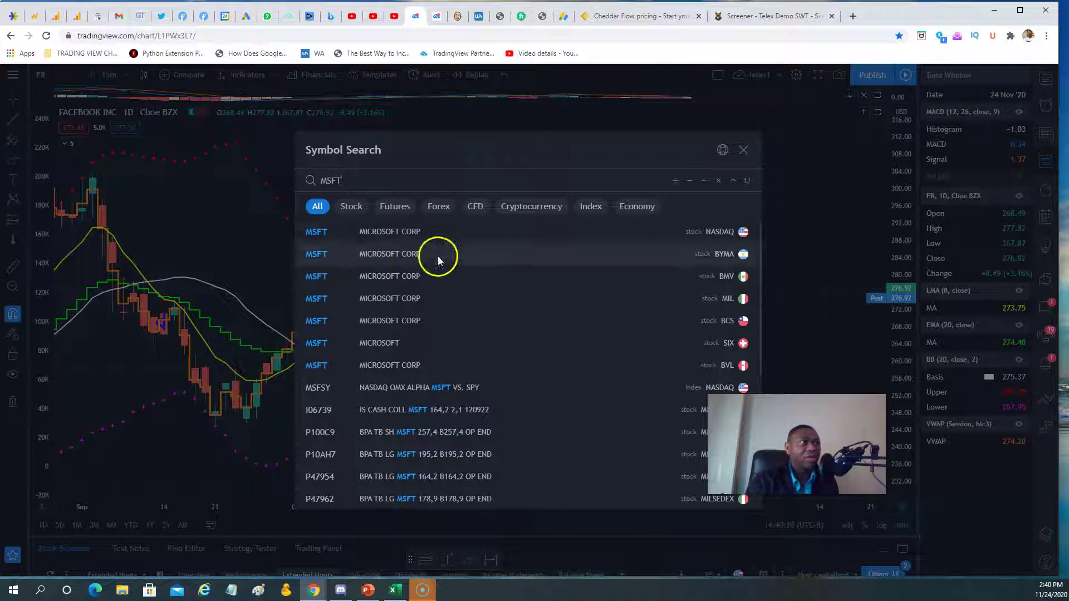
left_click(379, 231)
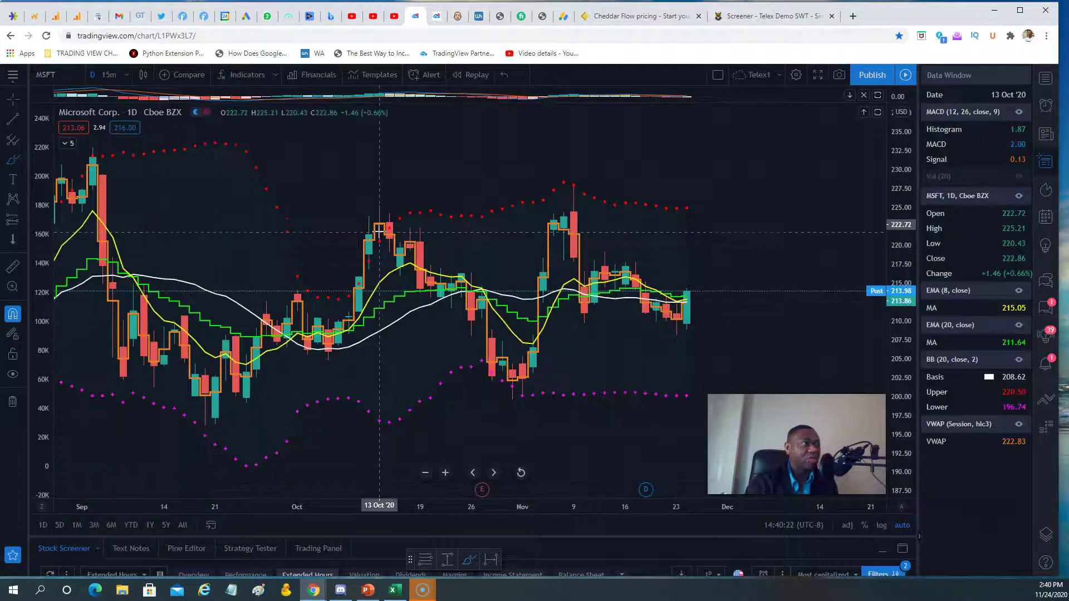
left_click(718, 76)
left_click(735, 122)
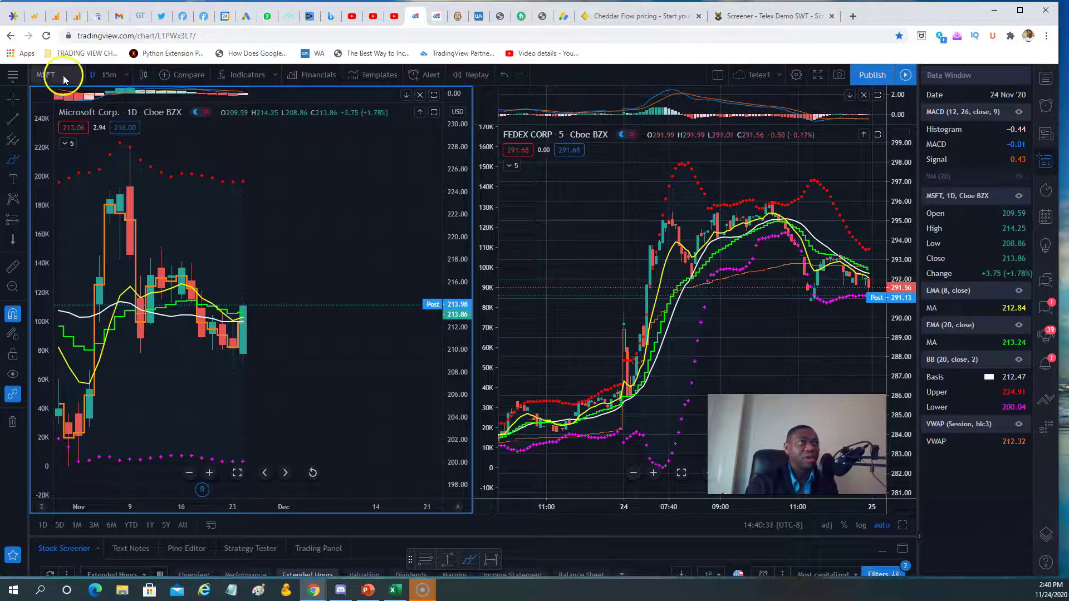
Step: Place three drawing points on the Microsoft chart
left_click(283, 170)
left_click(283, 219)
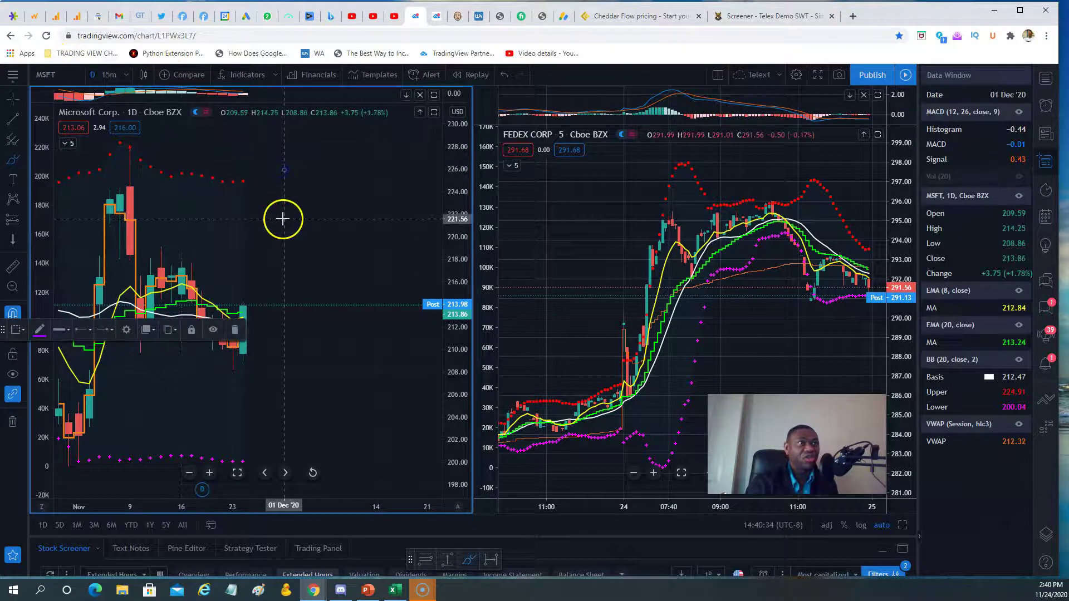
left_click(345, 399)
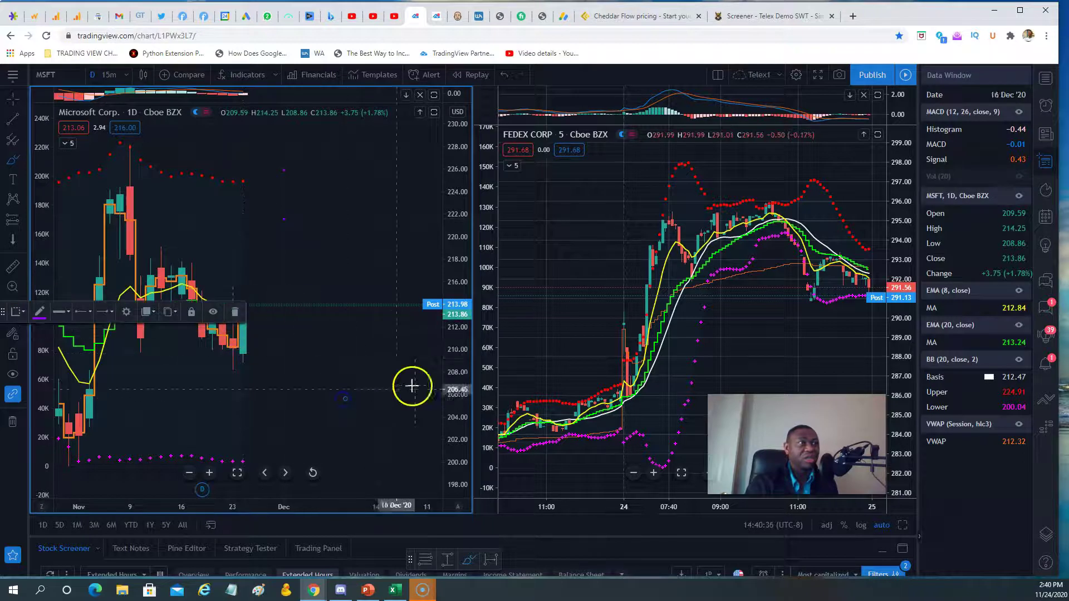
Step: Load Facebook (FB) into the right pane in place of FedEx and pan it
left_click(762, 423)
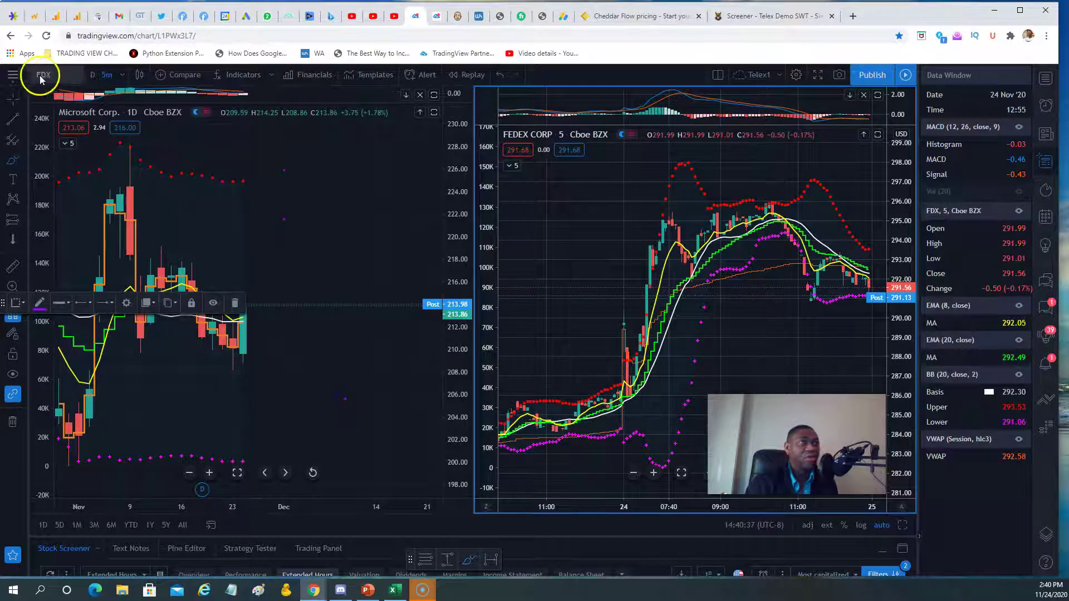
left_click(53, 78)
type("FB")
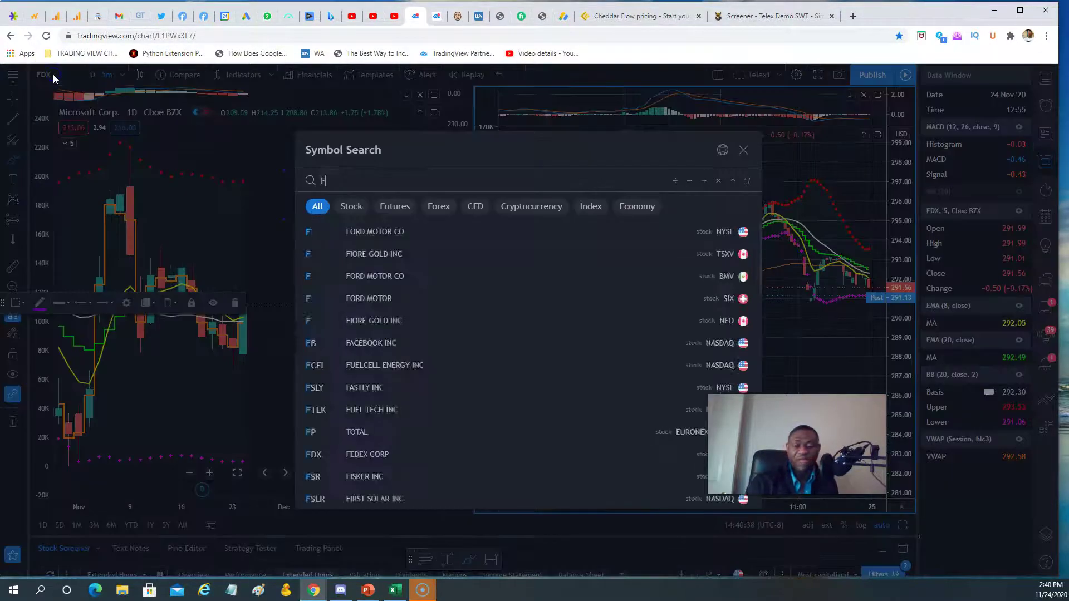
left_click(389, 235)
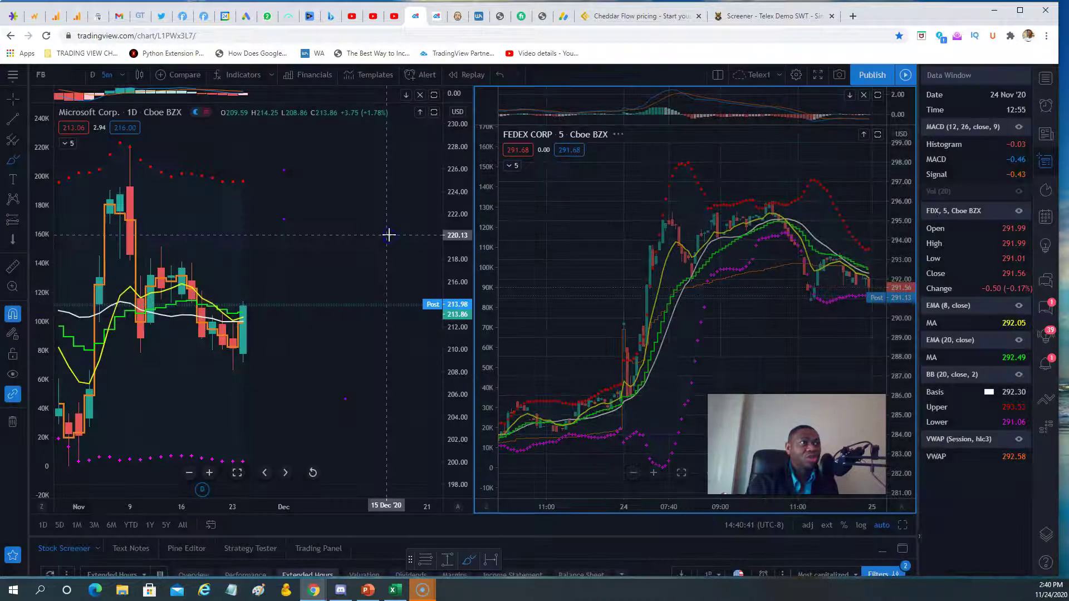
left_click_drag(702, 468, 652, 468)
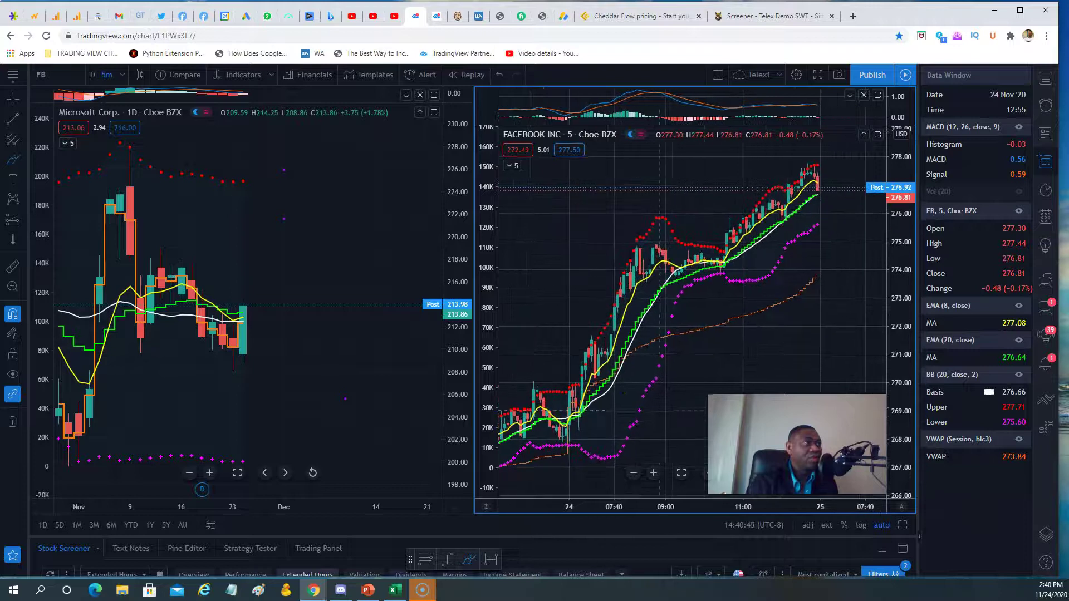
left_click(613, 305)
Step: Set 1-day bars, zoom Facebook in twice, and delete the stray Microsoft drawing
left_click(82, 89)
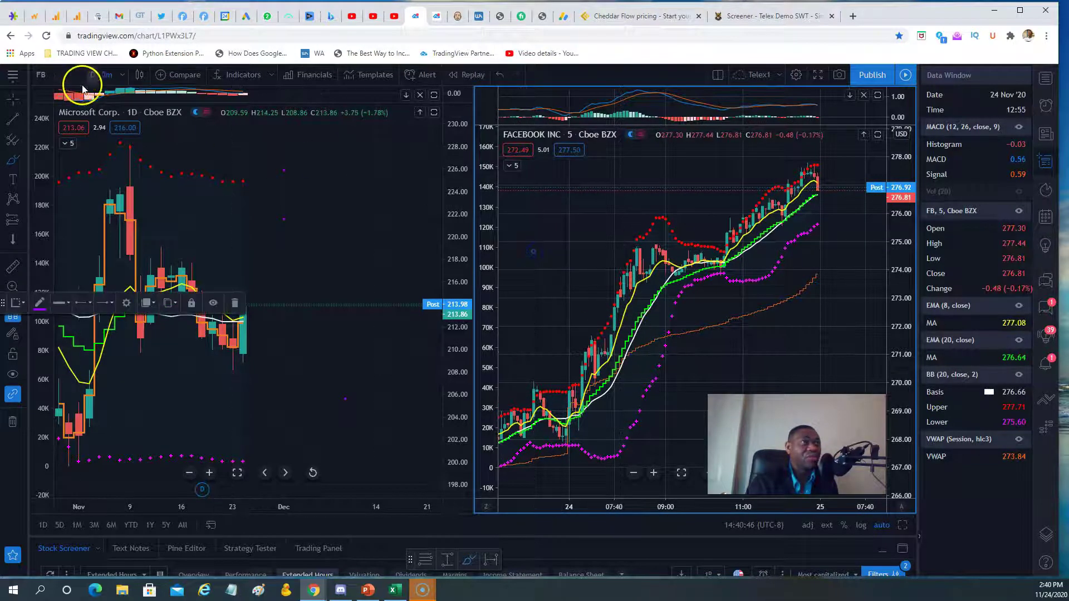
left_click(122, 78)
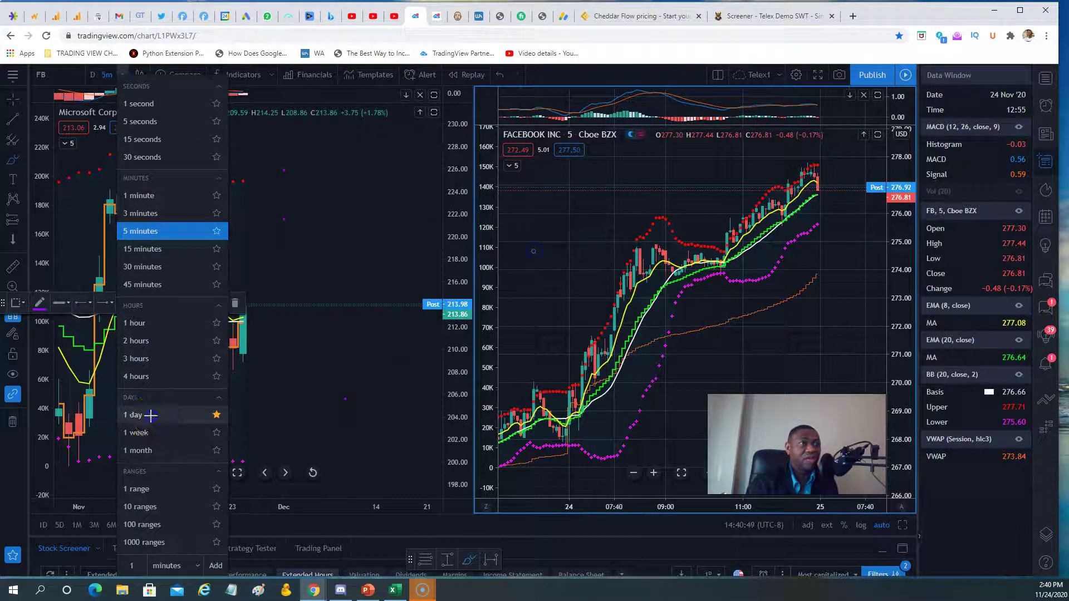
left_click(151, 415)
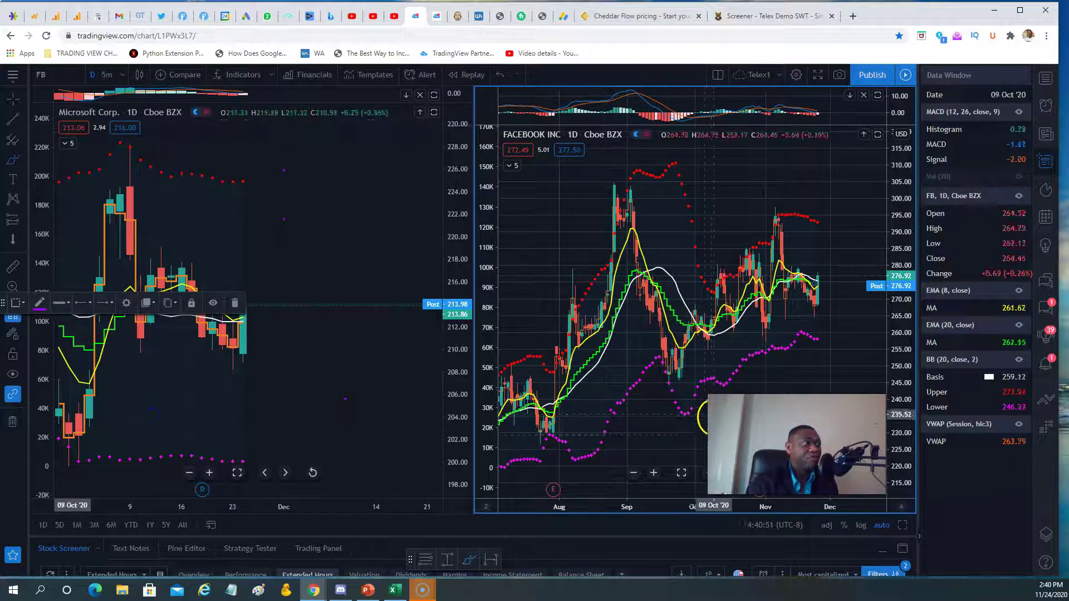
left_click(654, 473)
left_click(654, 473)
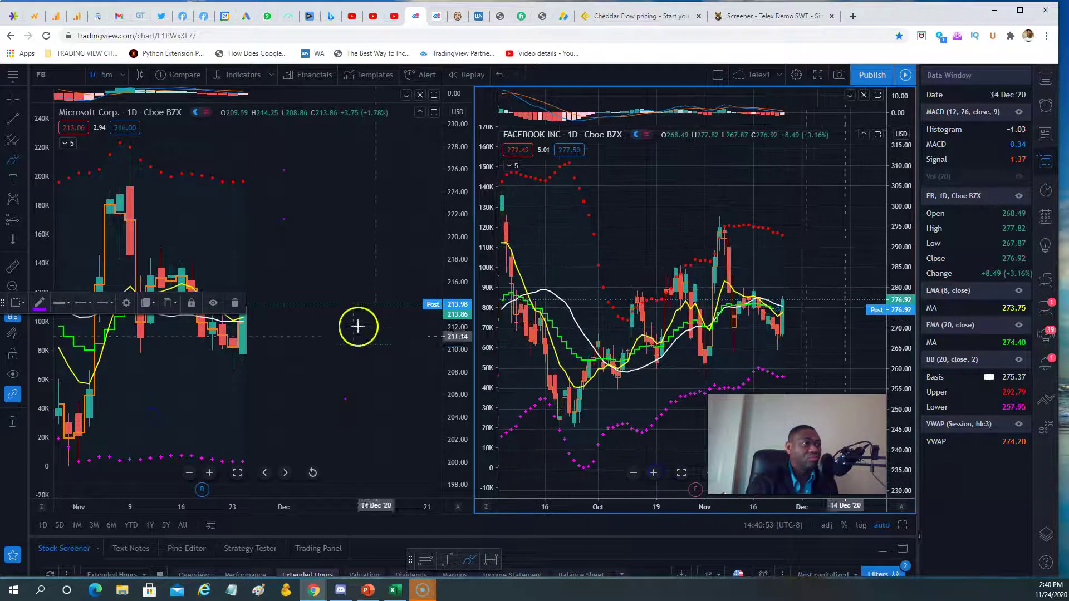
left_click(246, 304)
left_click(235, 295)
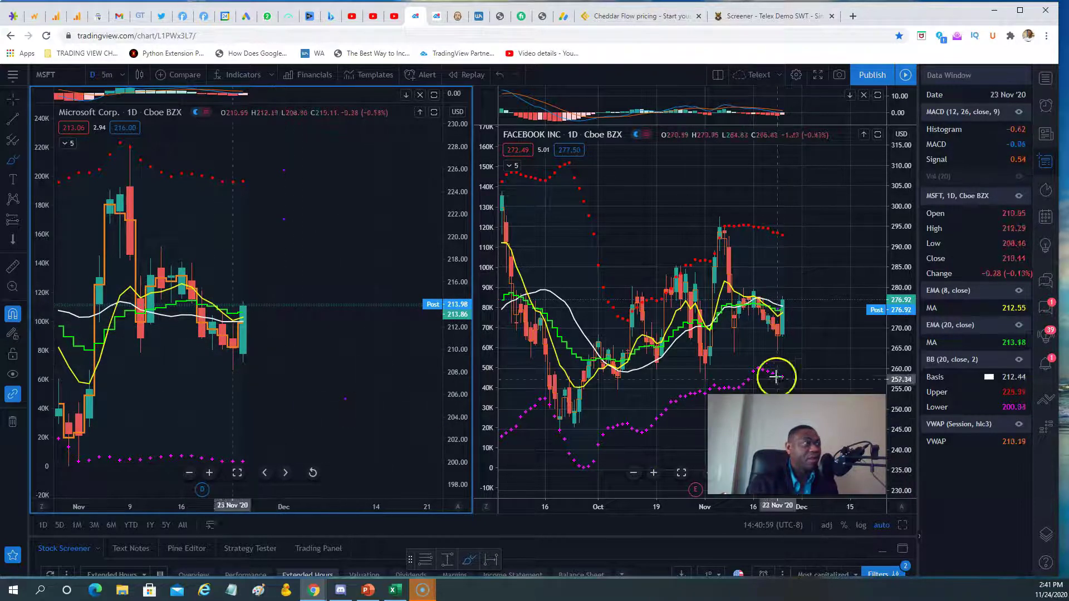
left_click_drag(695, 487, 709, 488)
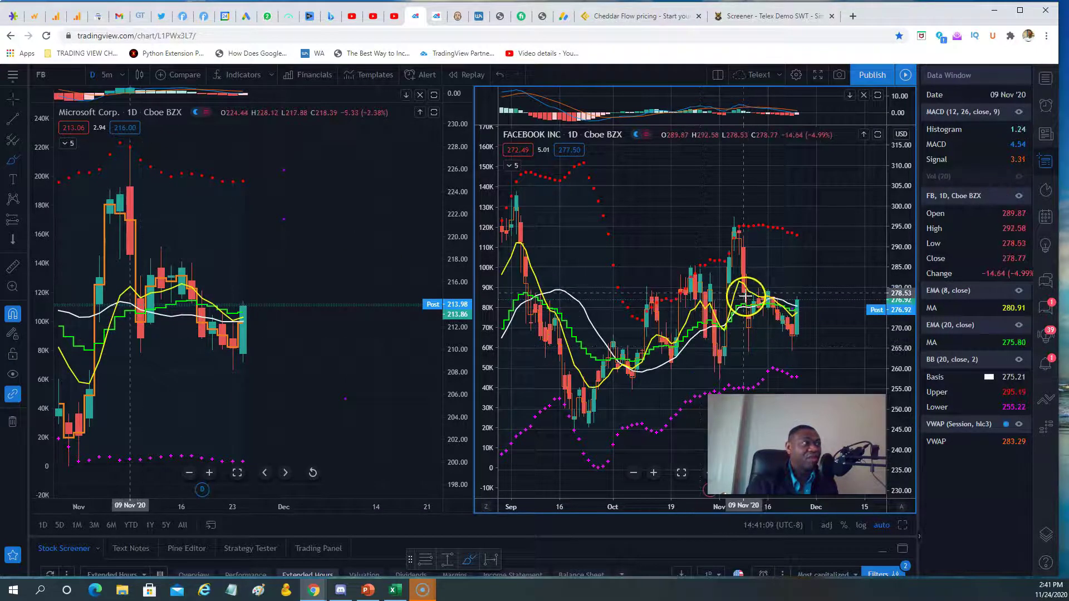
left_click(335, 206)
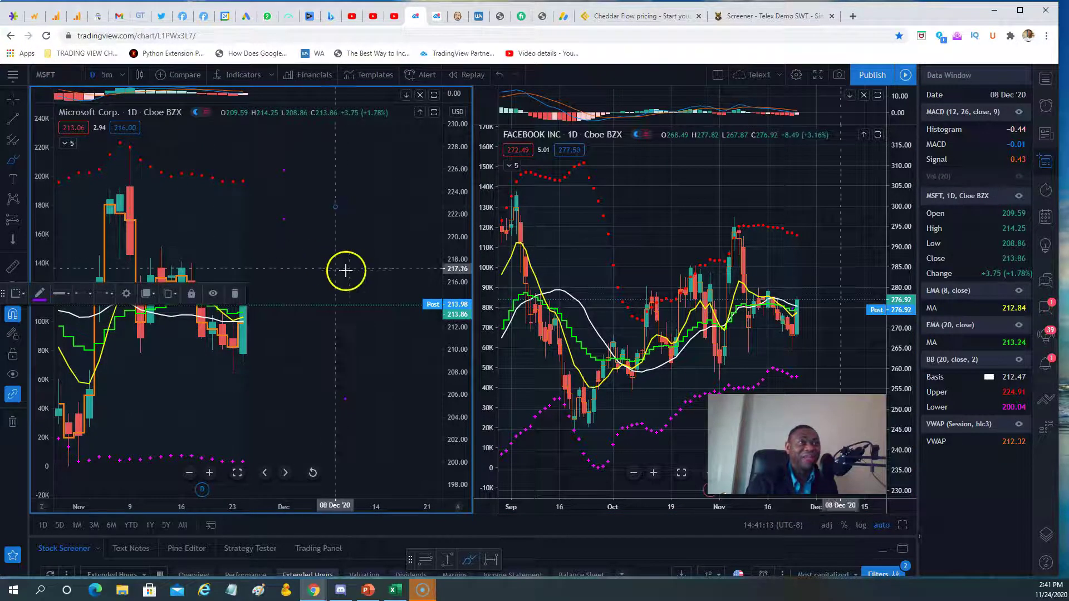
left_click(236, 286)
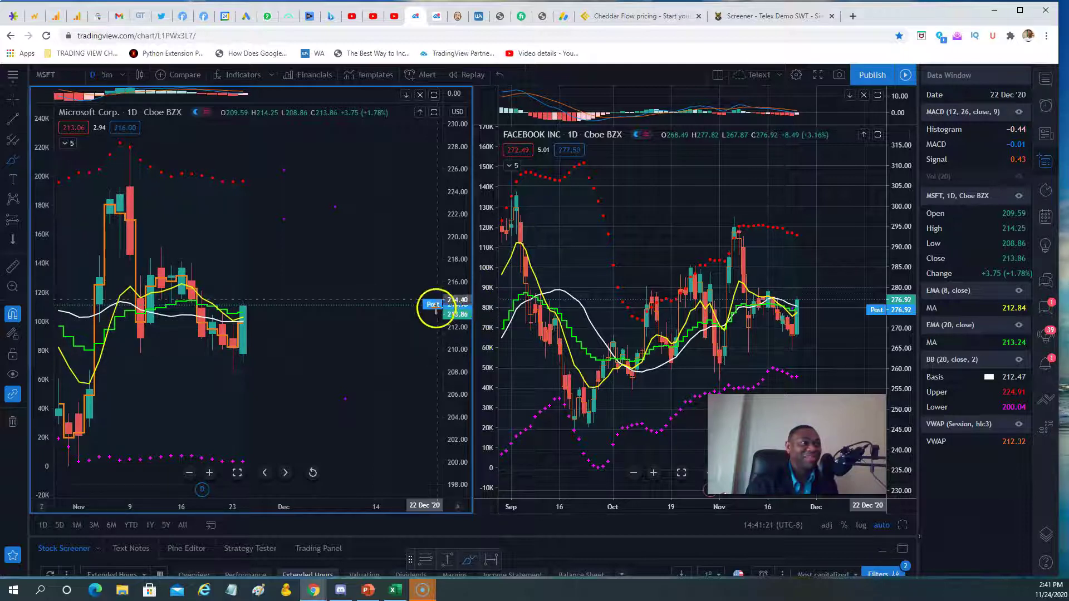
left_click(898, 371)
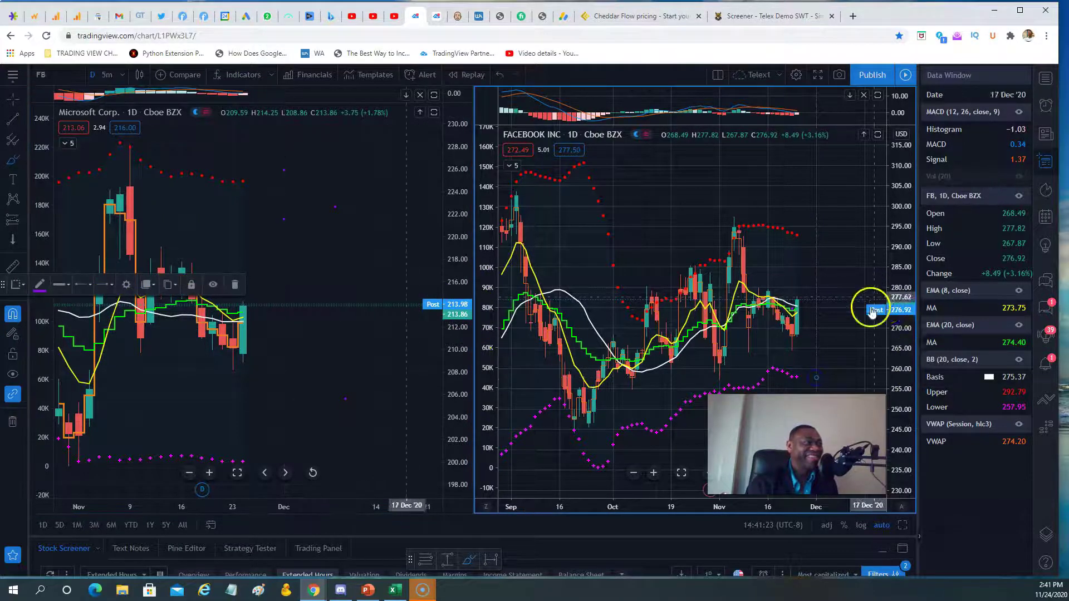
left_click(294, 366)
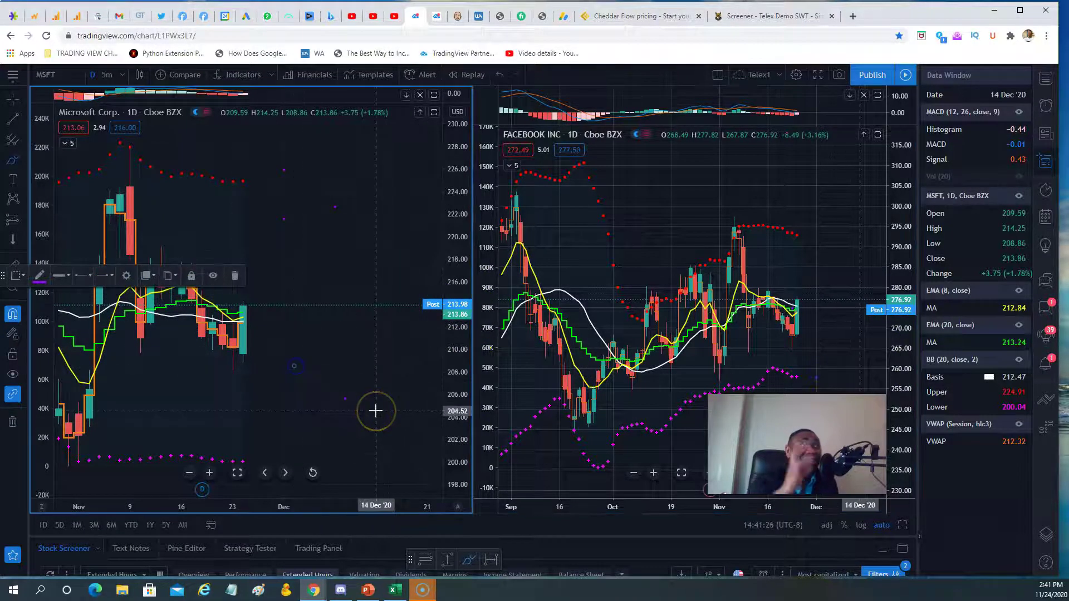
left_click(239, 346)
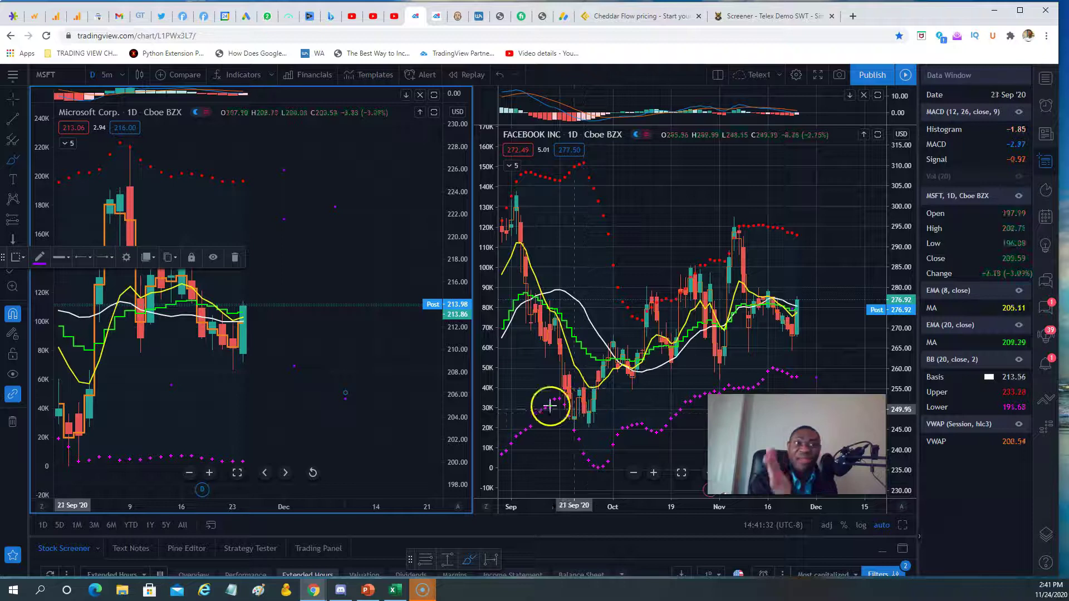
left_click(236, 252)
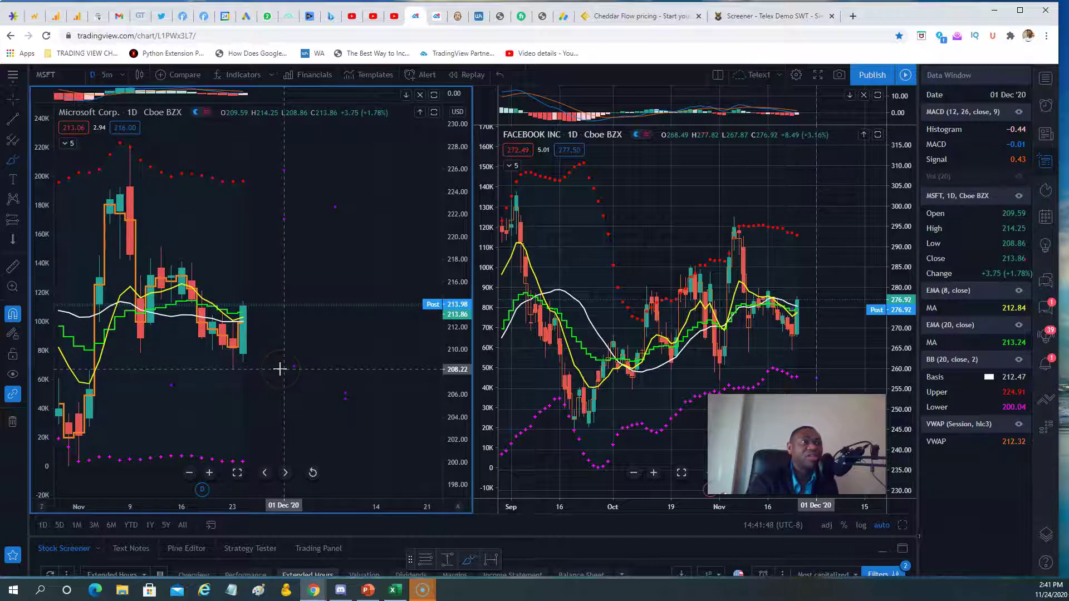
left_click(177, 275)
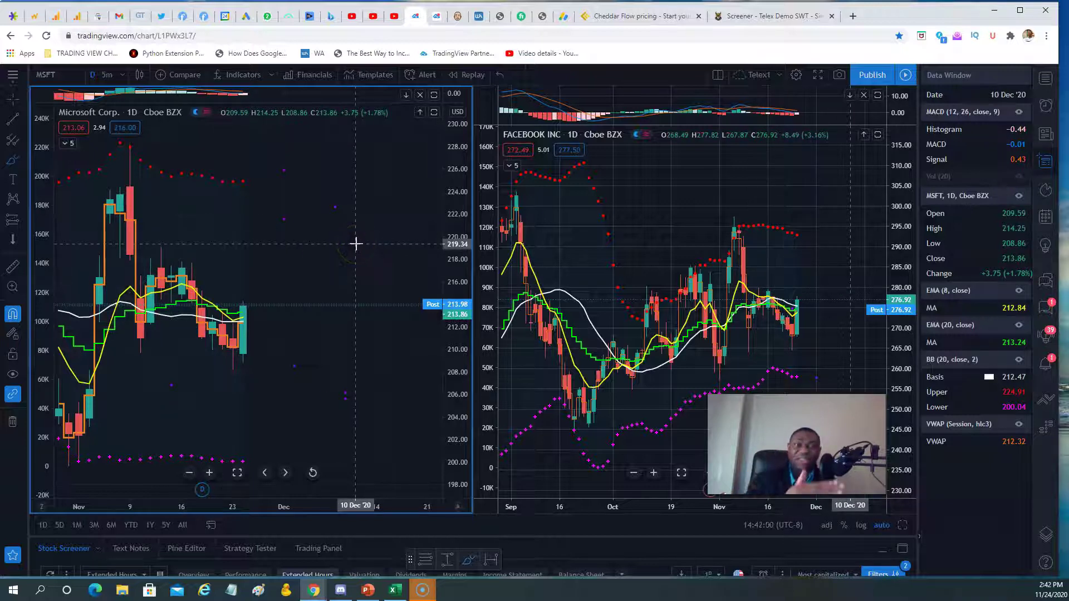
left_click(238, 255)
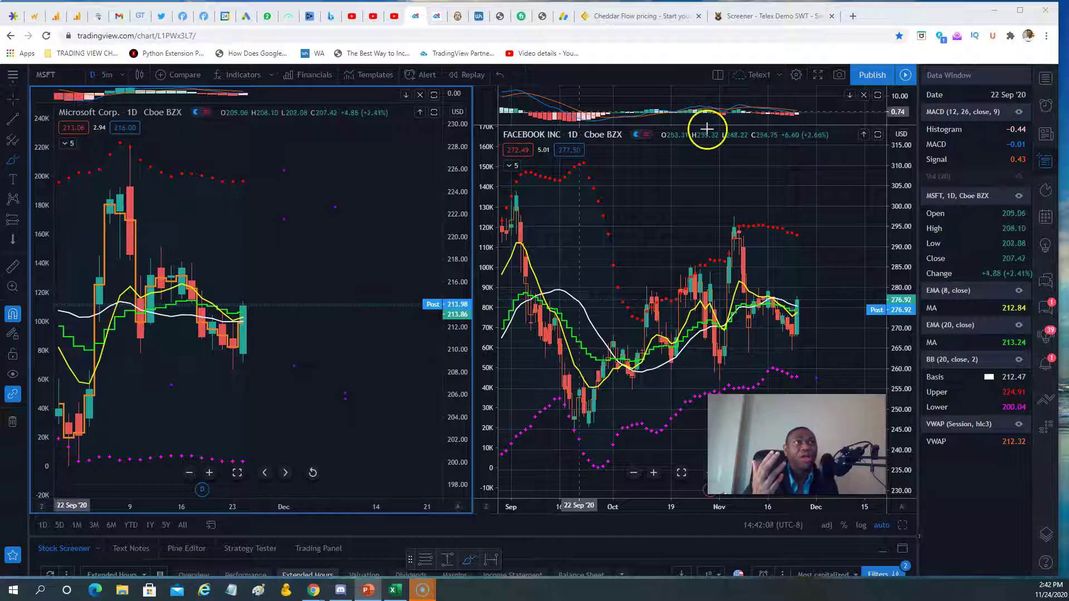
Step: Switch to a single-chart layout of Alibaba (BABA) daily, zoomed on October–November 2020
left_click(717, 75)
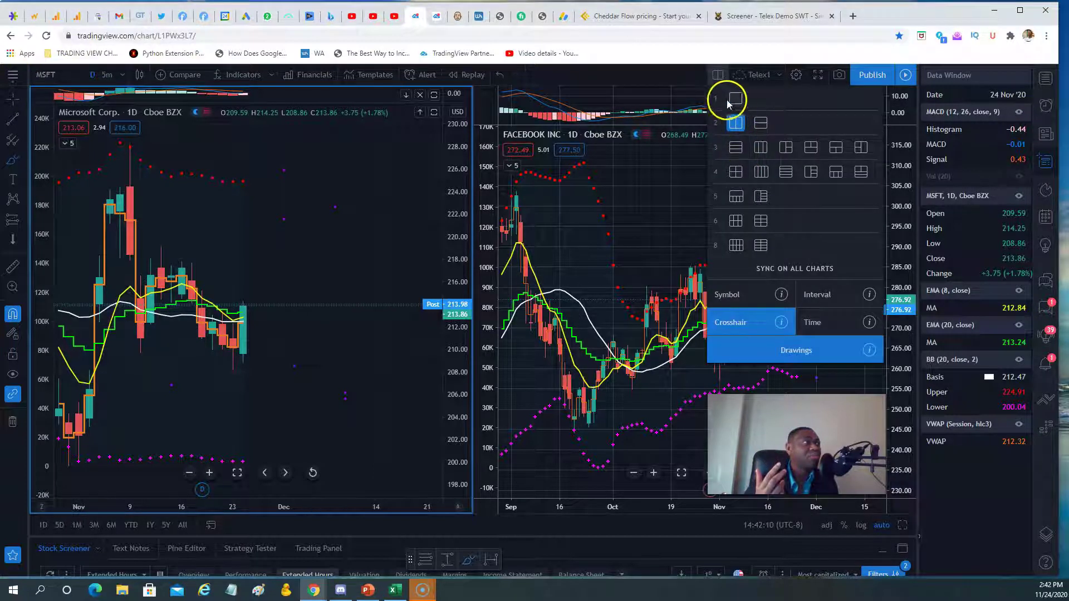
left_click(735, 98)
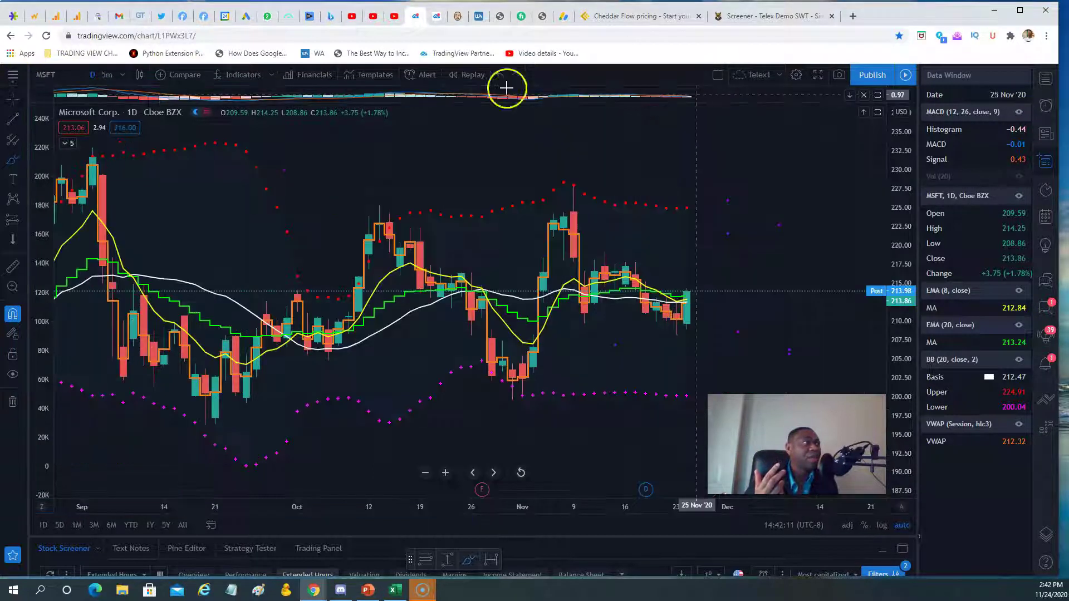
left_click(56, 76)
type("BABA")
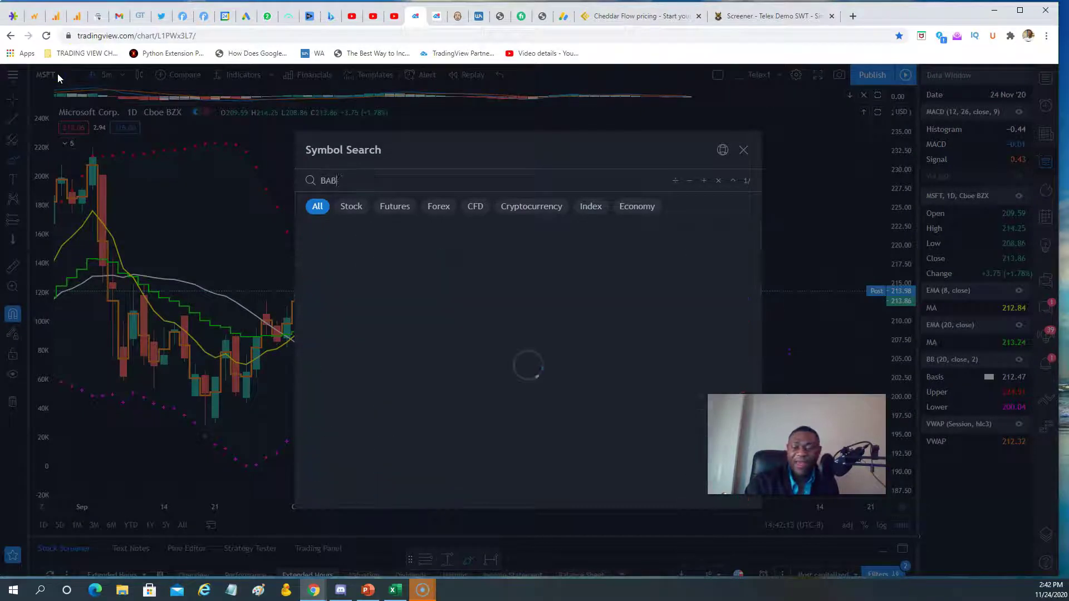
left_click(473, 232)
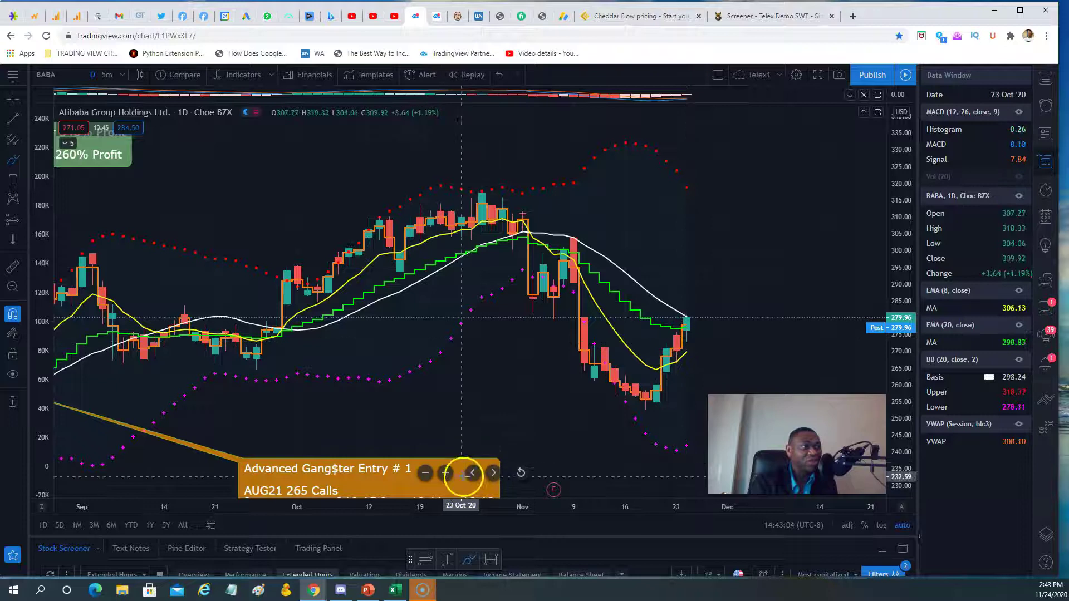
left_click(445, 473)
scroll(375, 468, "up", 1)
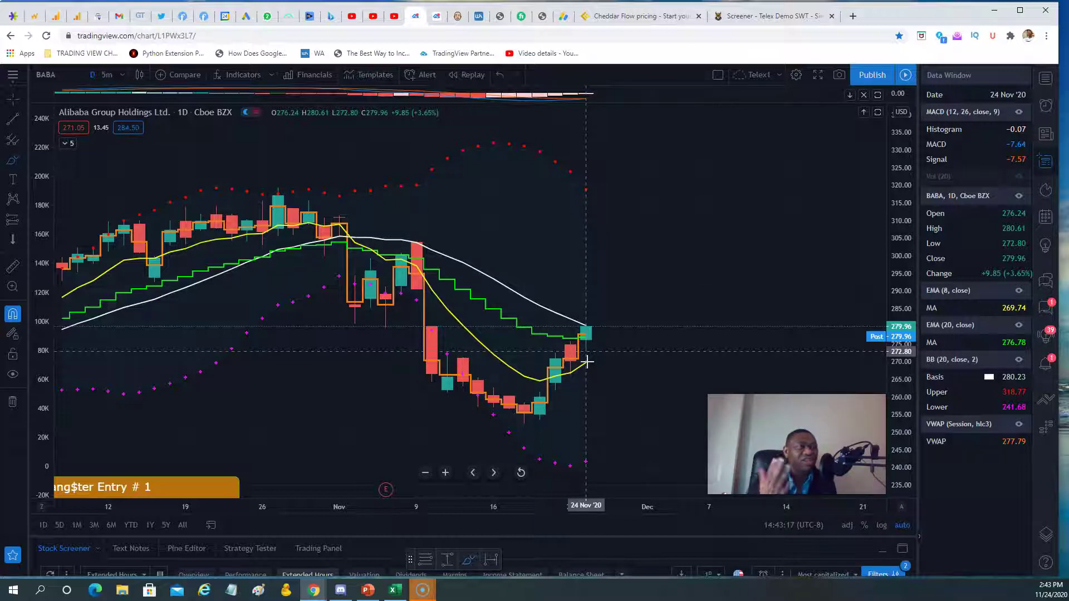
Step: View BABA on 15-minute candles, return to daily, then open the Nov 27 $290 call chart
left_click(125, 75)
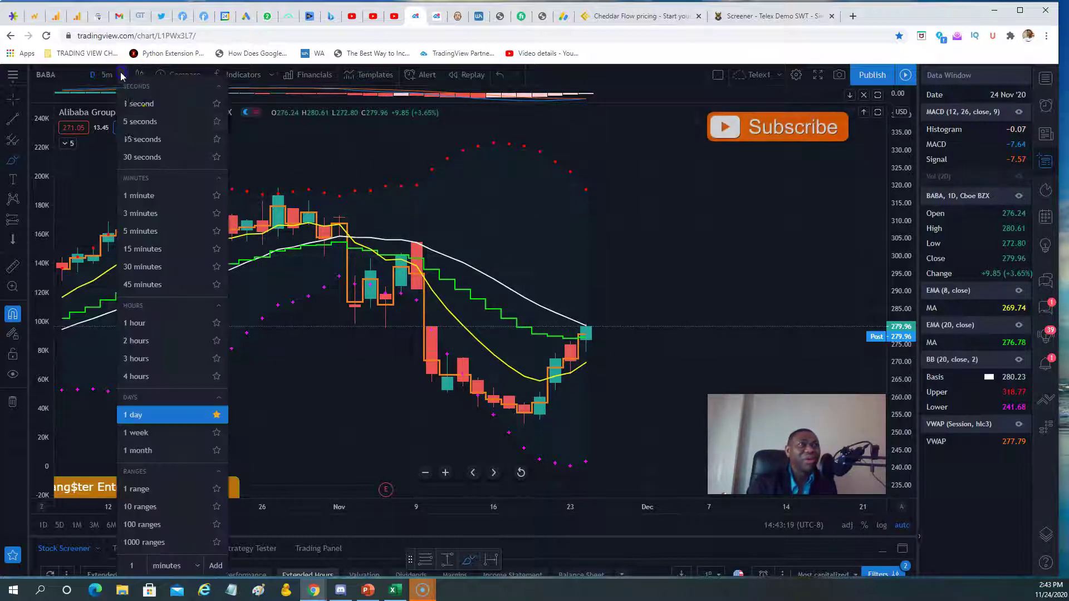
left_click(145, 253)
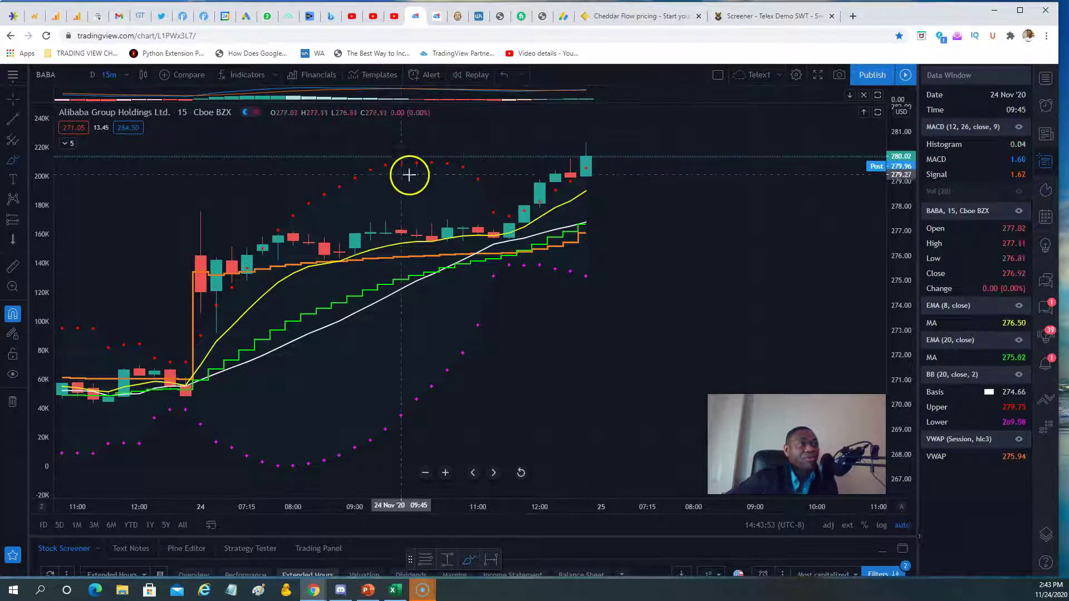
left_click(126, 76)
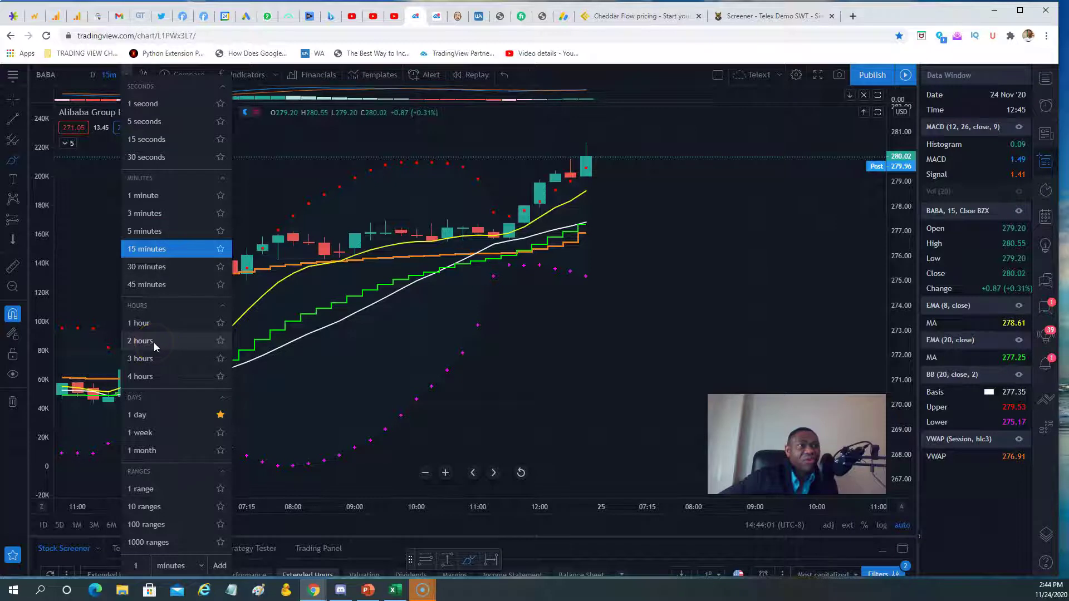
left_click(147, 420)
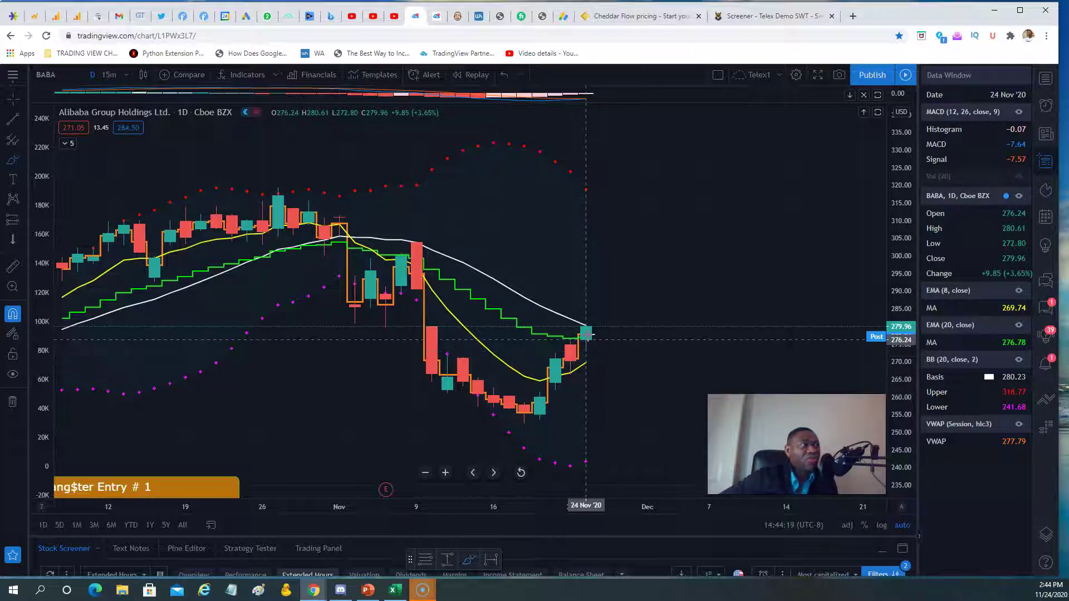
left_click(589, 329)
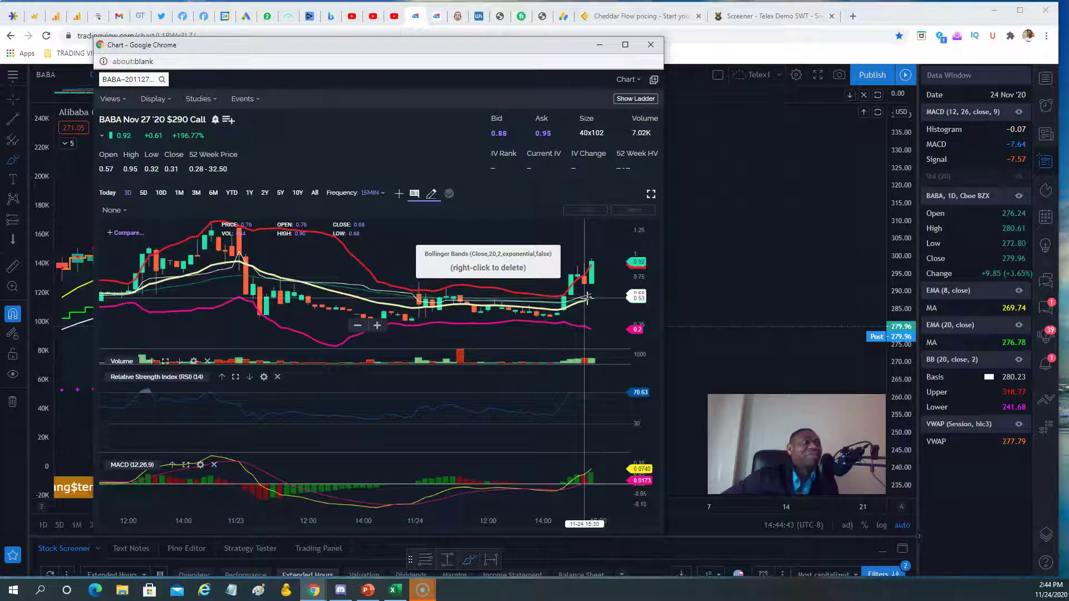
Step: Clear the Bollinger tooltip on the Alibaba $290 call chart and drag the broker window off screen
left_click(593, 301)
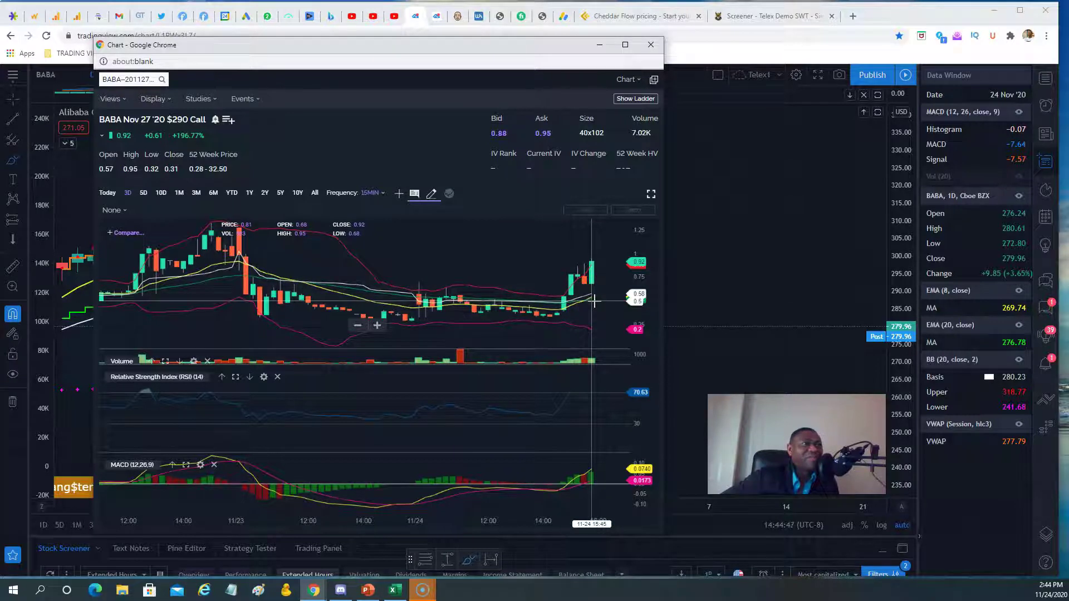
mouse_move(592, 301)
left_mouse_down()
mouse_move(585, 286)
mouse_move(369, 231)
mouse_move(599, 301)
mouse_move(592, 296)
left_mouse_up()
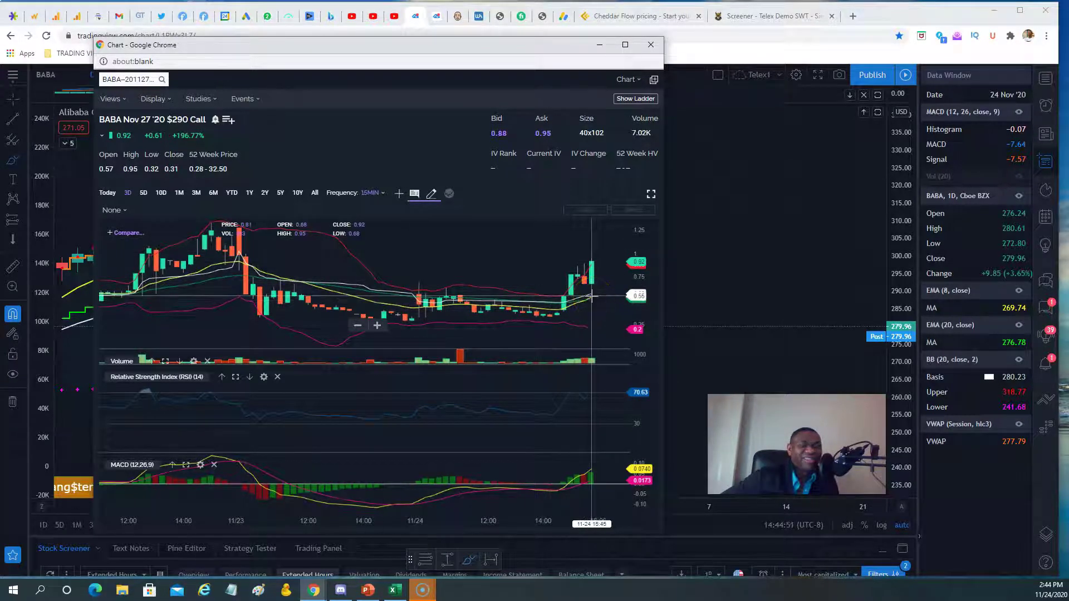
left_click(451, 29)
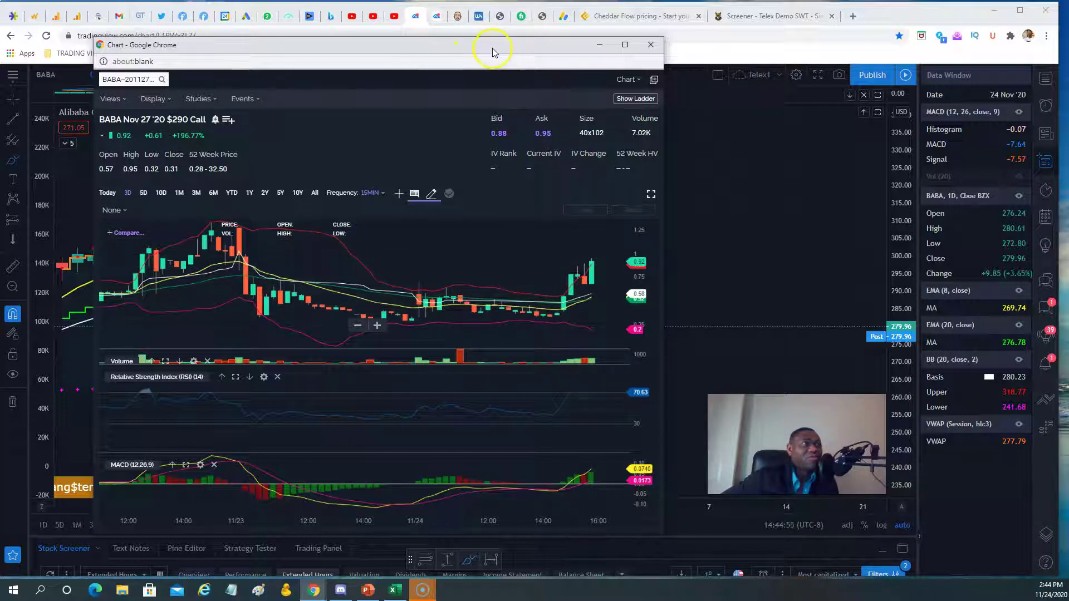
left_click_drag(493, 52, 0, 56)
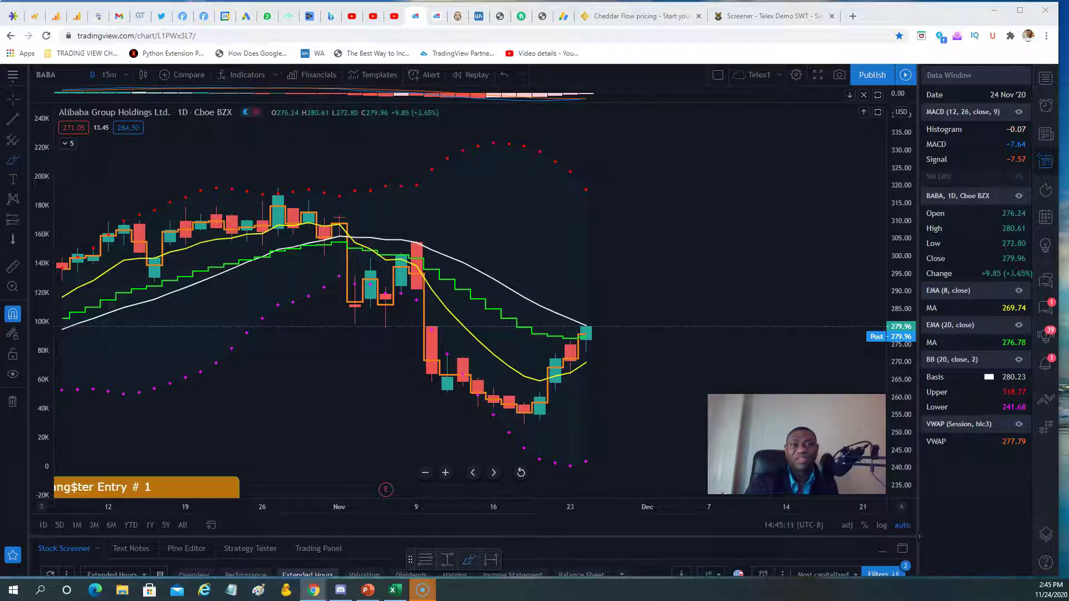
Step: Keep Alibaba on the 1-day interval and zoom out to show August through December
left_click(368, 590)
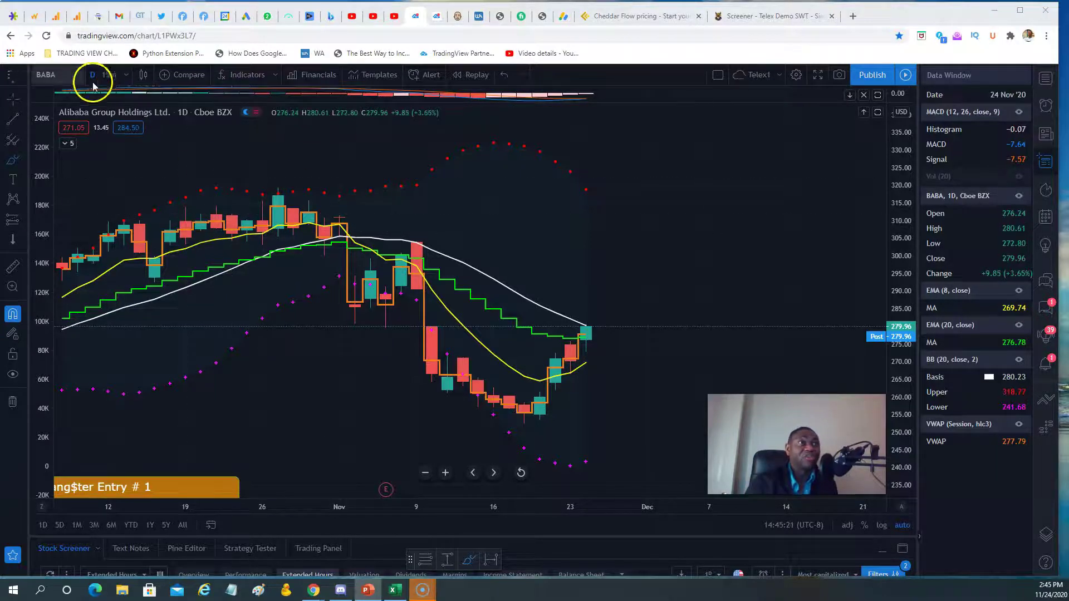
left_click(128, 75)
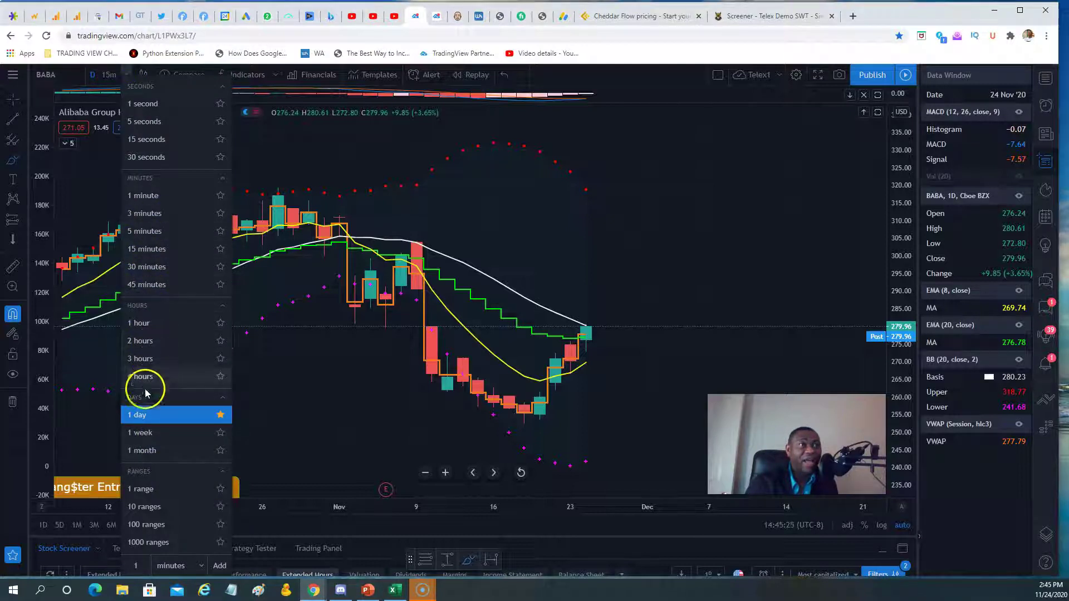
left_click(135, 413)
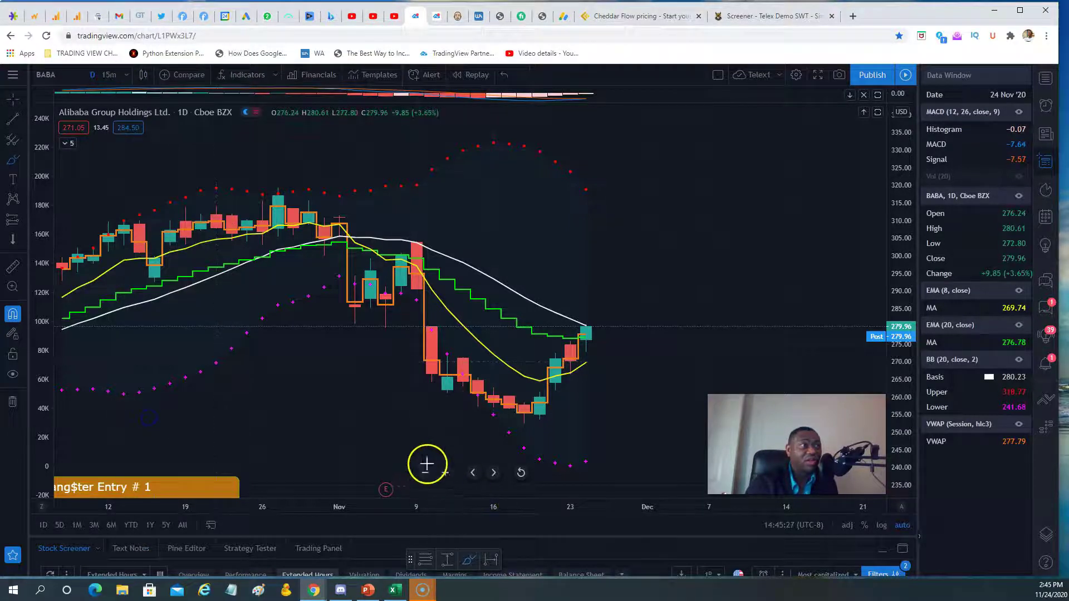
left_click(426, 472)
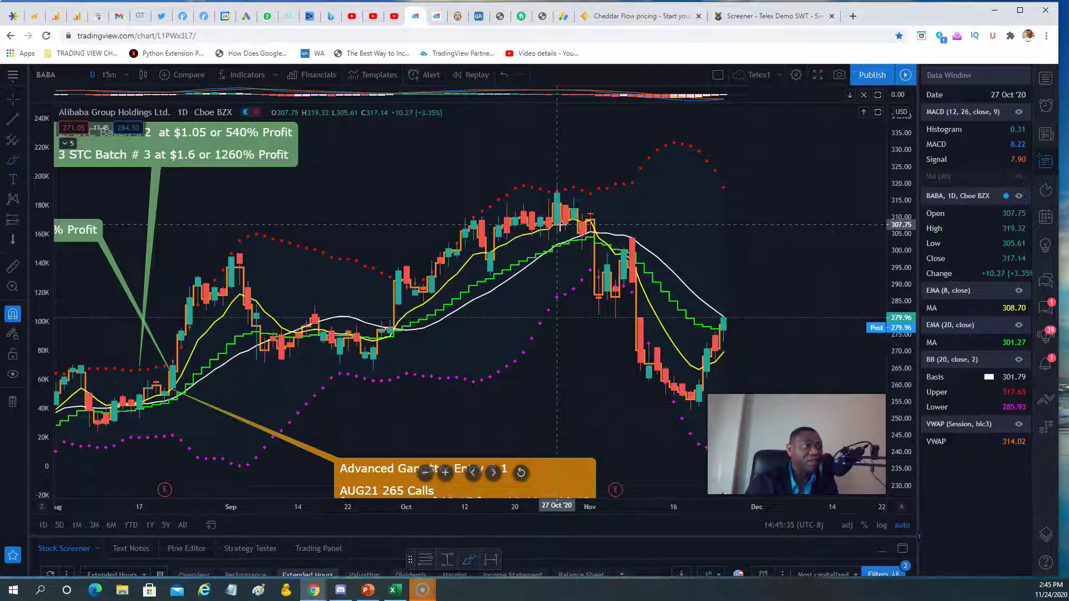
Step: Draw a purple freehand stroke just above the orange entry callout
left_click(568, 468)
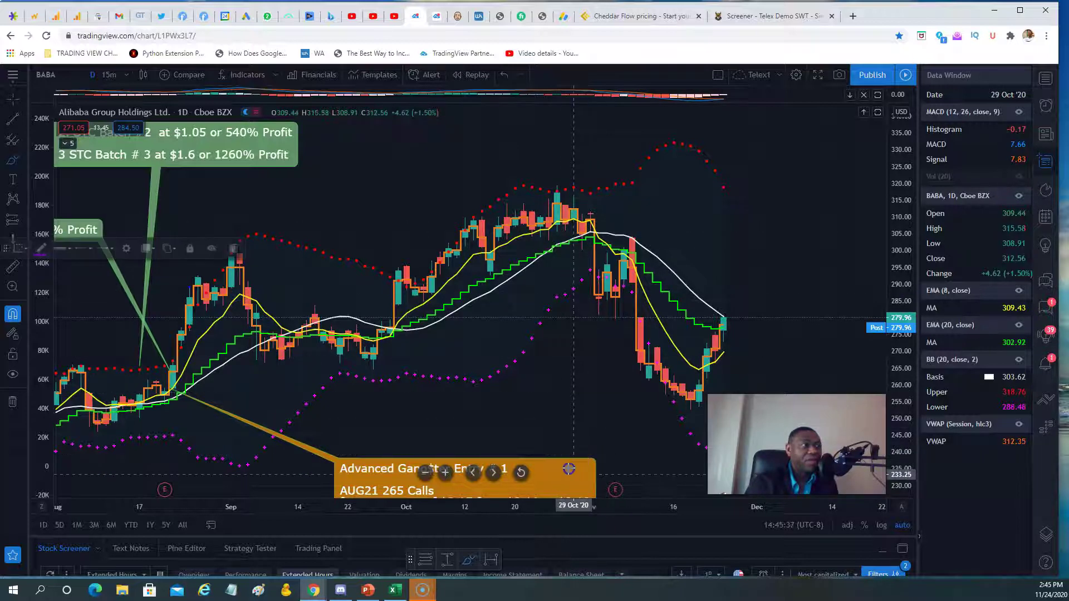
mouse_move(568, 468)
left_mouse_down()
mouse_move(448, 418)
mouse_move(573, 472)
left_mouse_up()
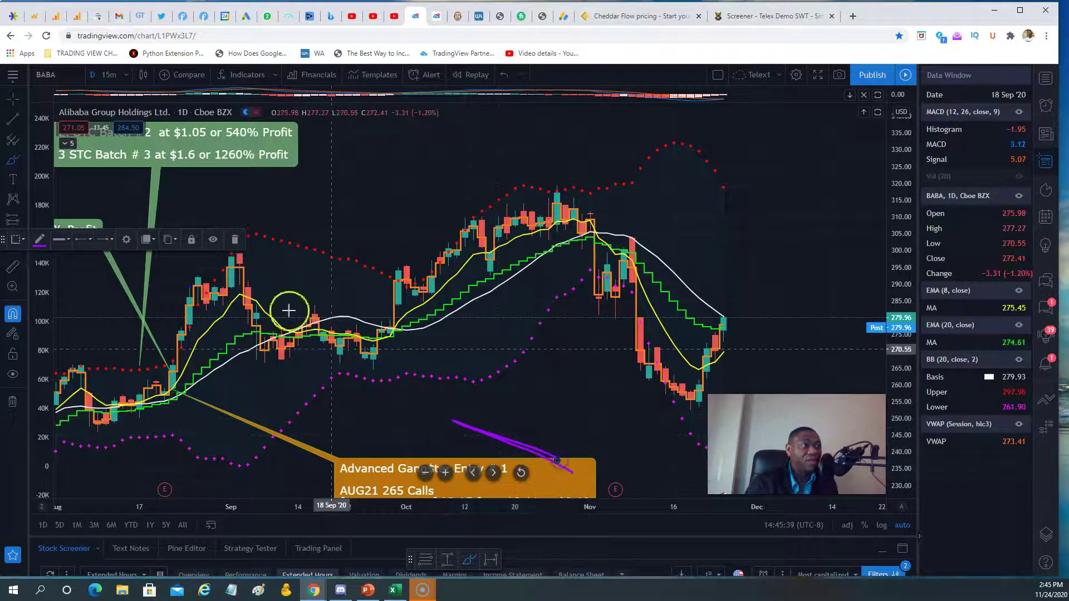
left_click(262, 262)
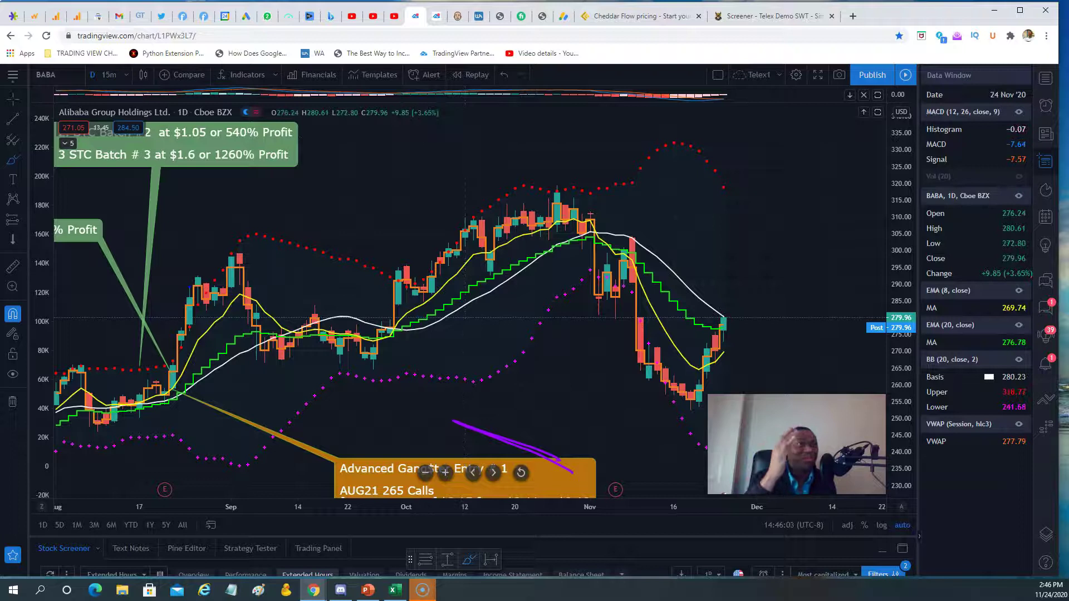
Step: Load JD.COM (NASDAQ) via symbol search and zoom in three times on its recent daily candles
left_click(53, 74)
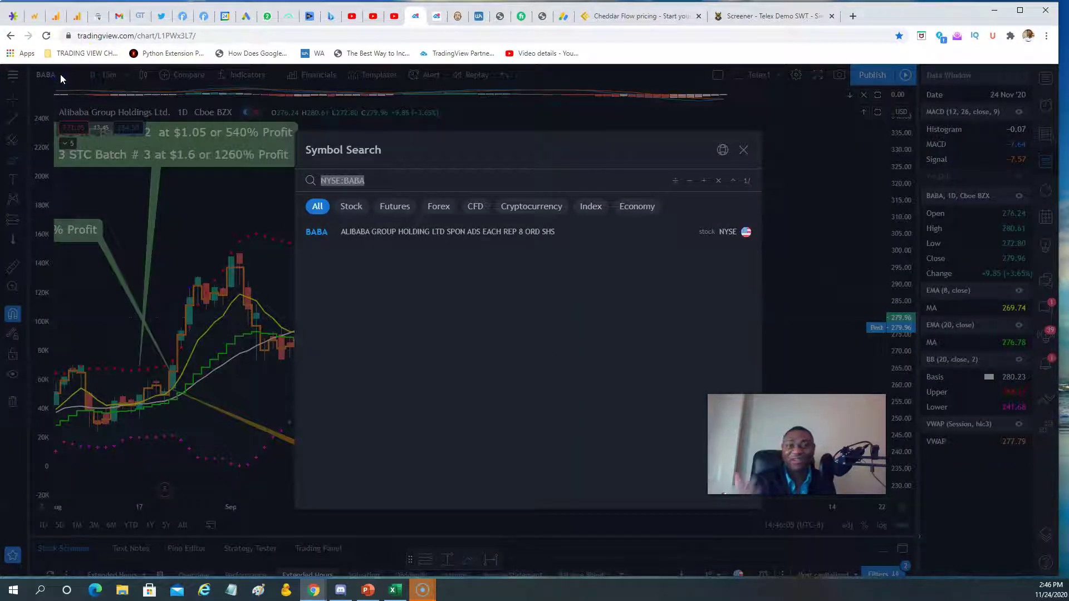
type("JD")
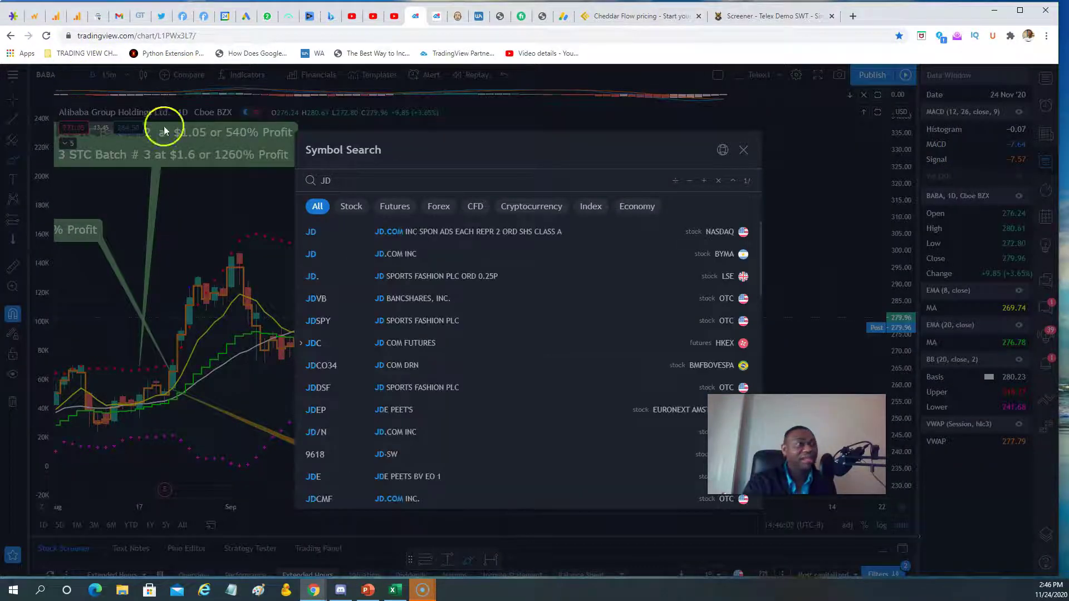
left_click(419, 233)
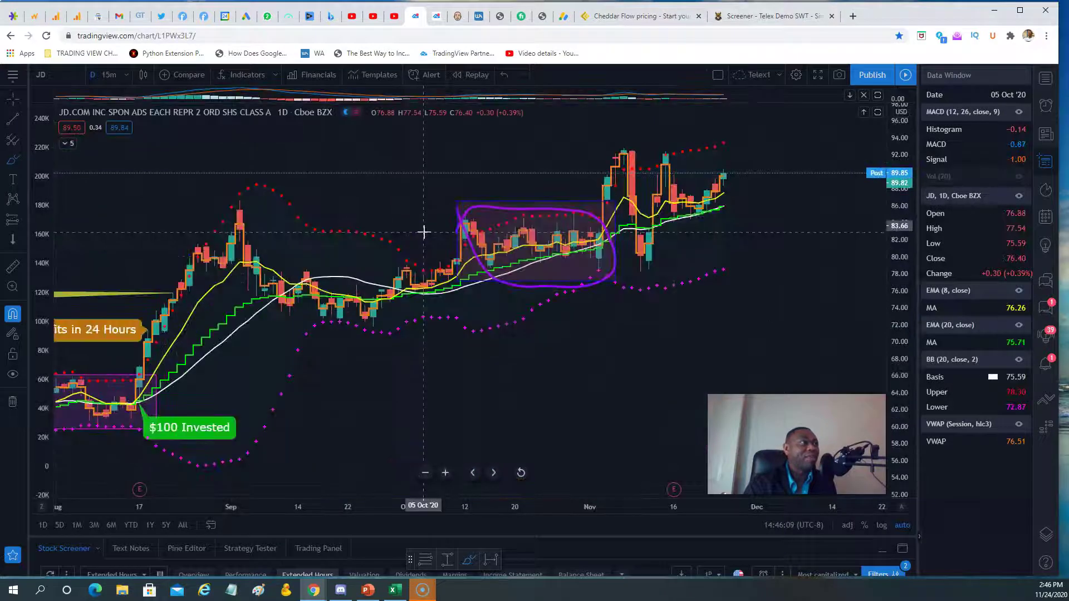
left_click(445, 472)
left_click(446, 473)
left_click(445, 473)
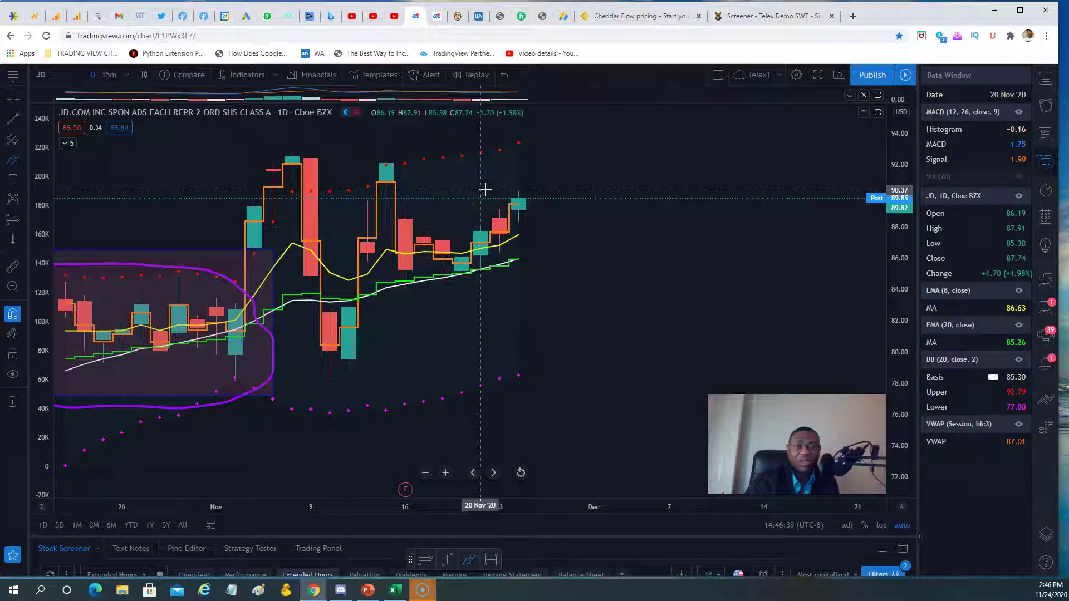
Step: Search for CCL and load the Carnival Corp chart
left_click(48, 74)
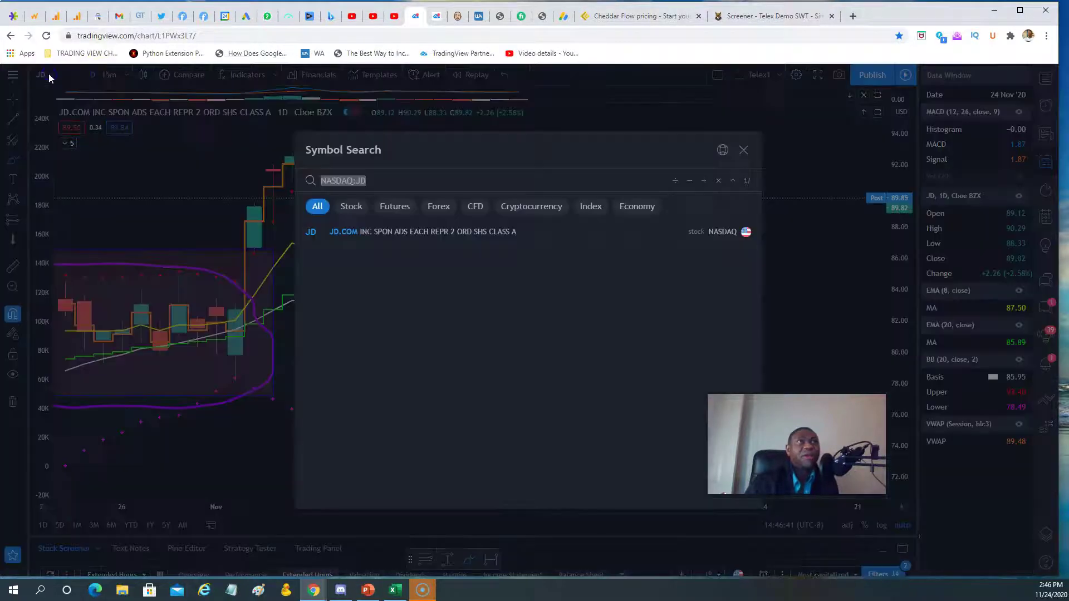
type("ccc")
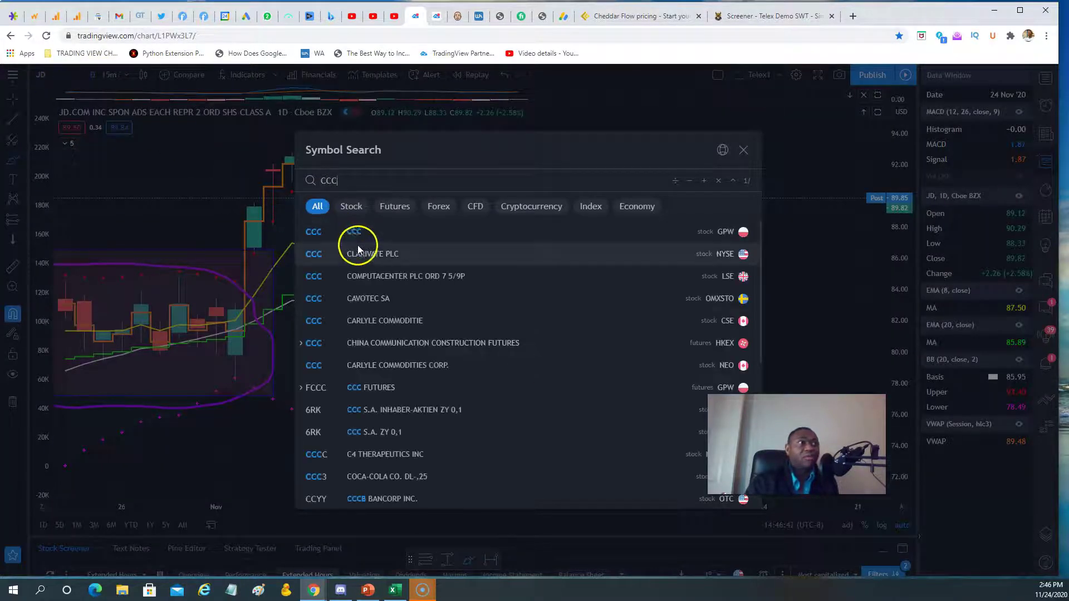
key("BackSpace")
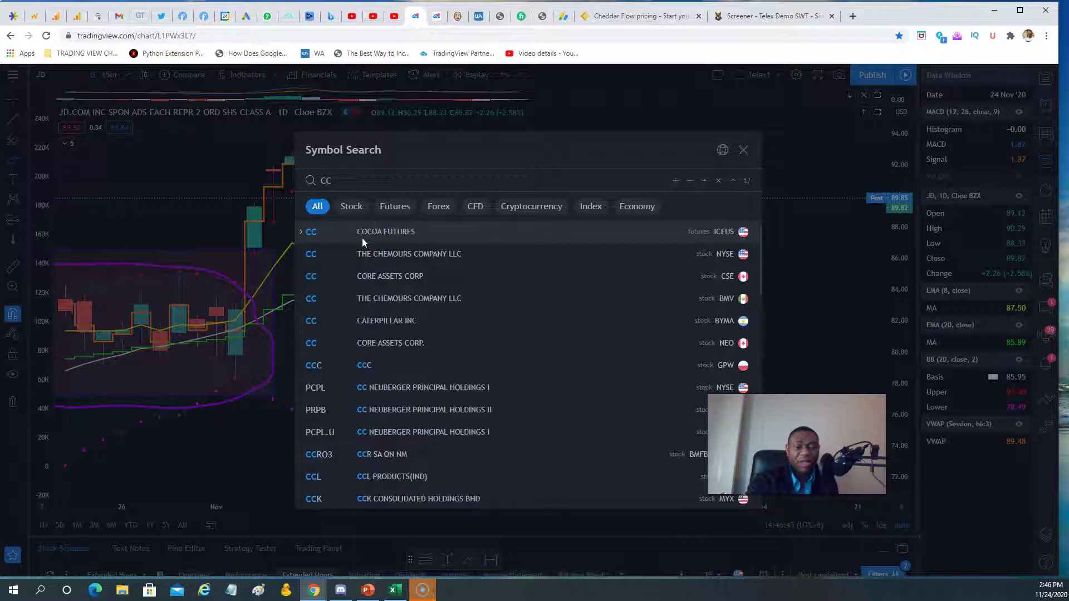
type("l")
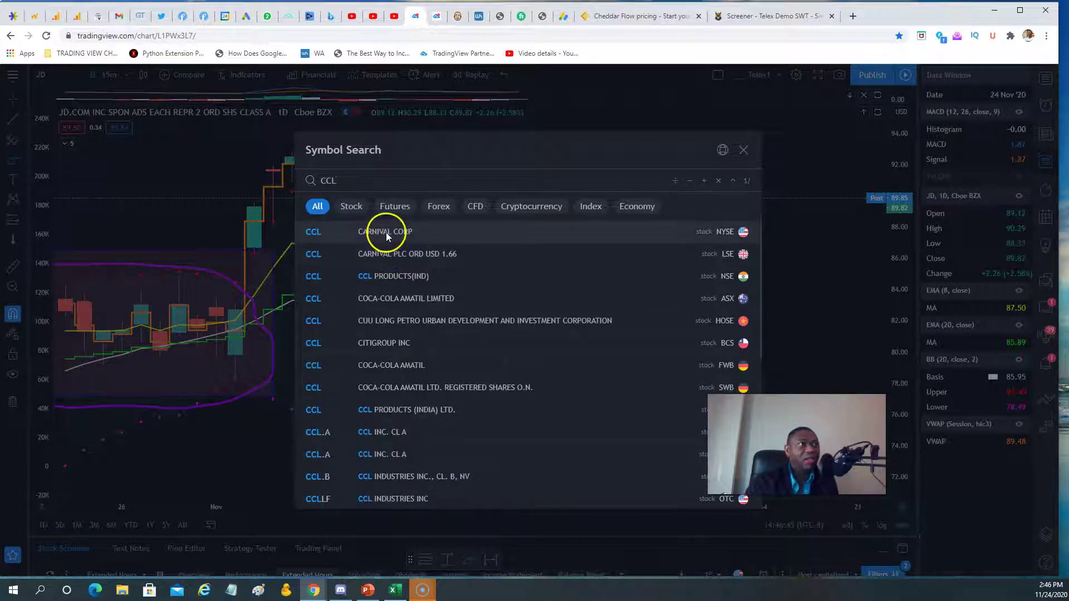
left_click(386, 233)
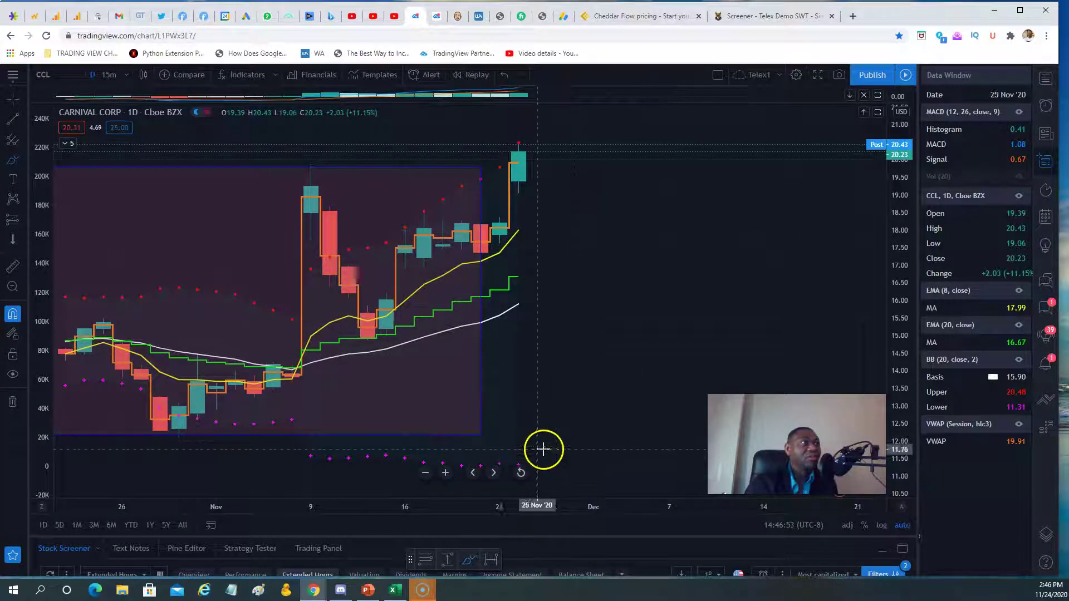
Step: Zoom the Carnival daily chart out, then settle on a June–December range
left_click(425, 472)
left_click(425, 472)
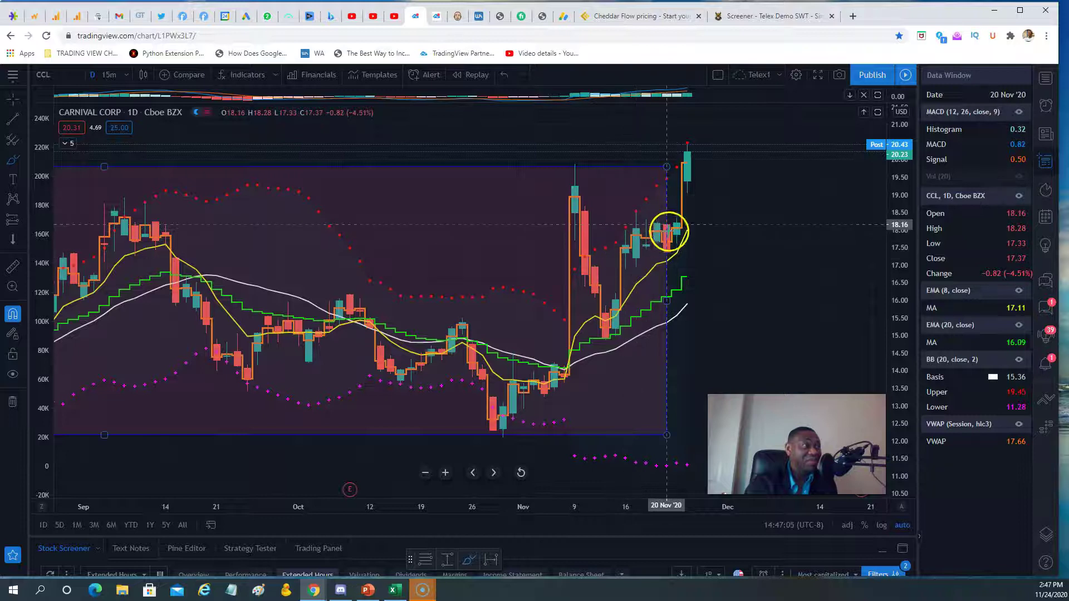
left_click(425, 473)
left_click(425, 473)
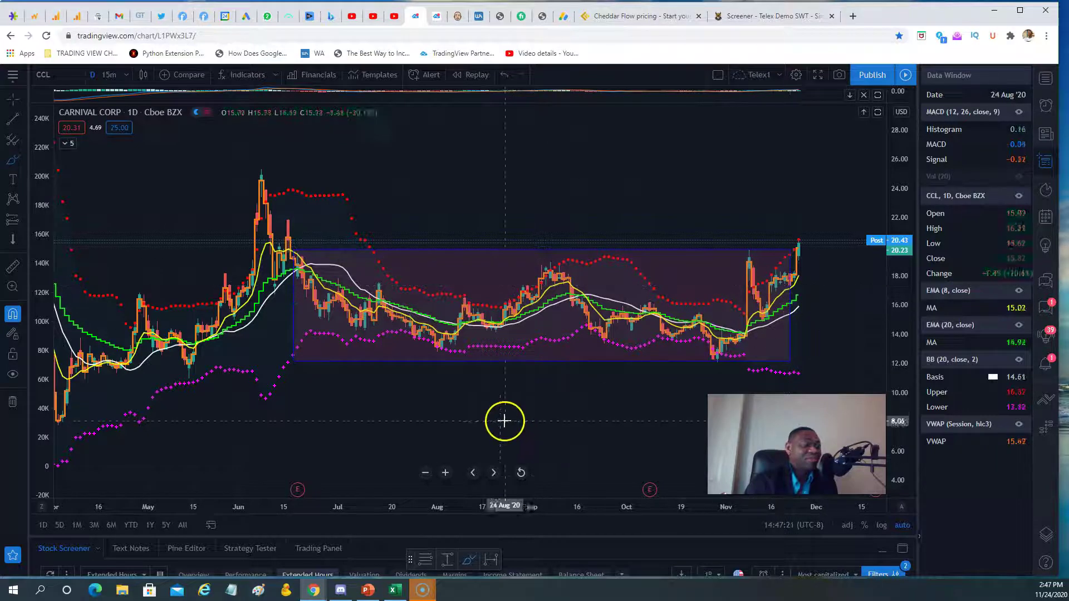
left_click(450, 476)
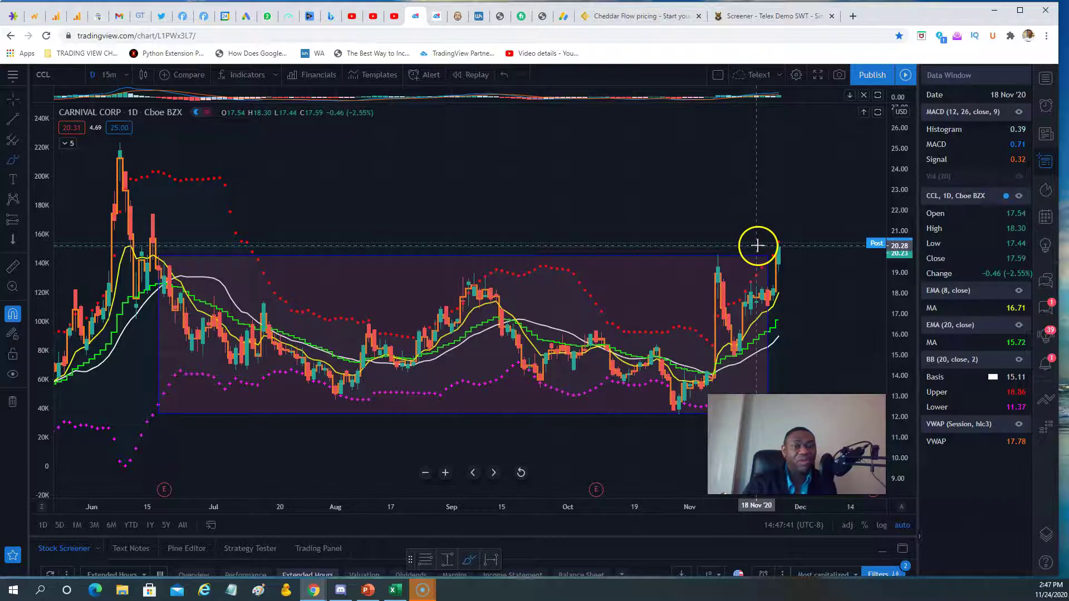
Step: Search RCL and load the Royal Caribbean Group chart
left_click(44, 75)
type("RCL")
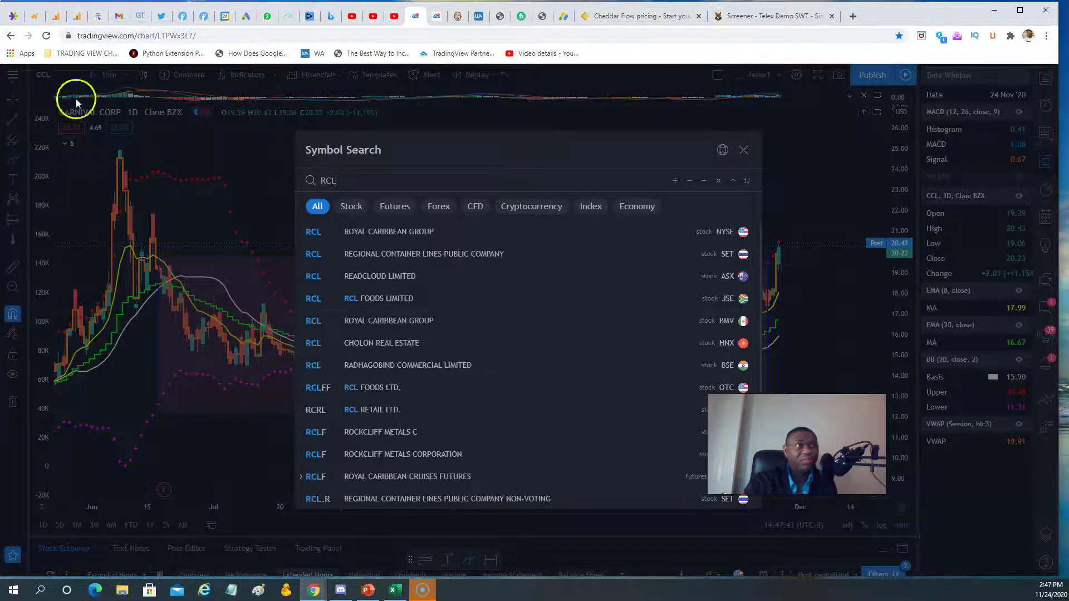
left_click(412, 240)
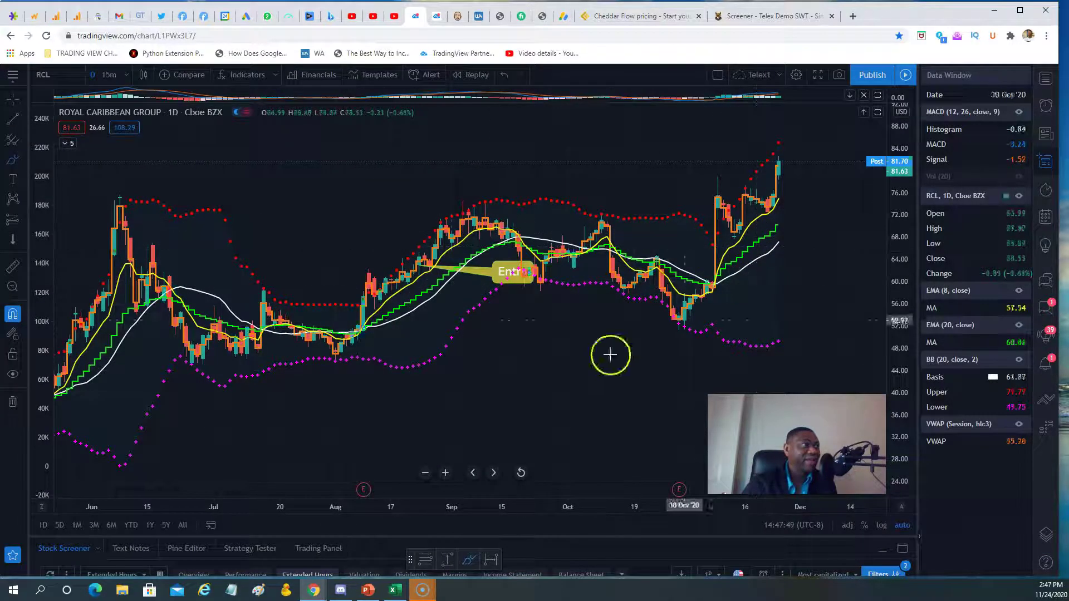
Step: Zoom in, then out, so RCL's daily bars span July to early December
left_click(446, 472)
left_click(446, 473)
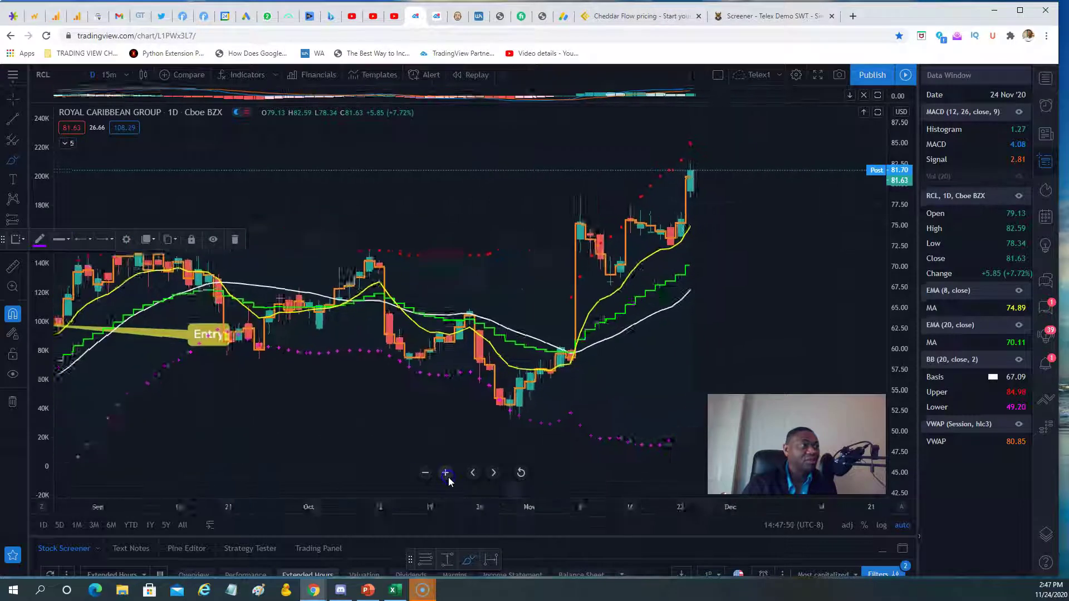
left_click(445, 472)
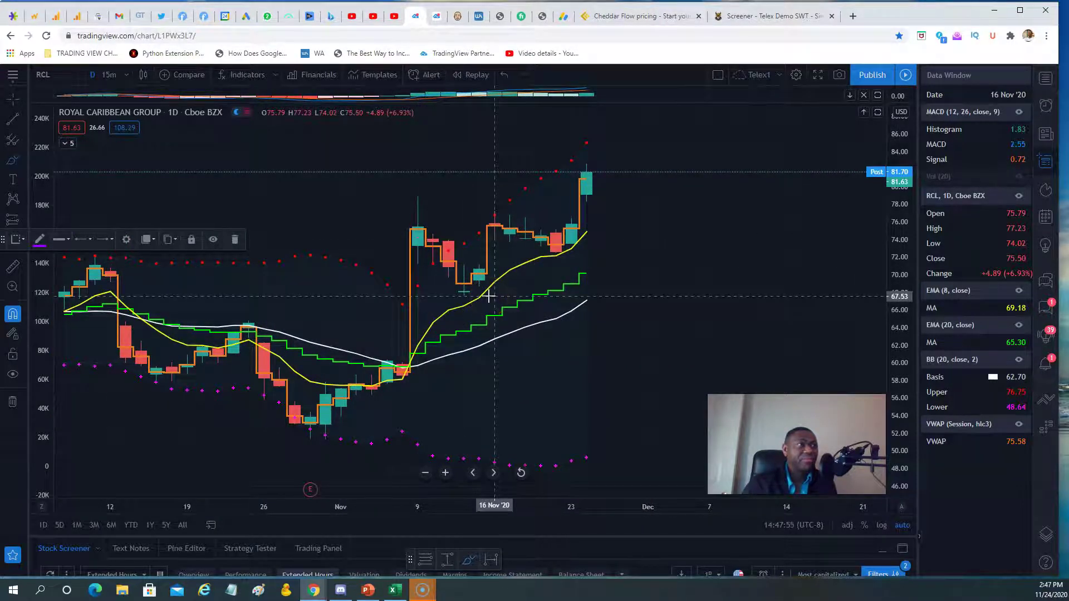
left_click(494, 224)
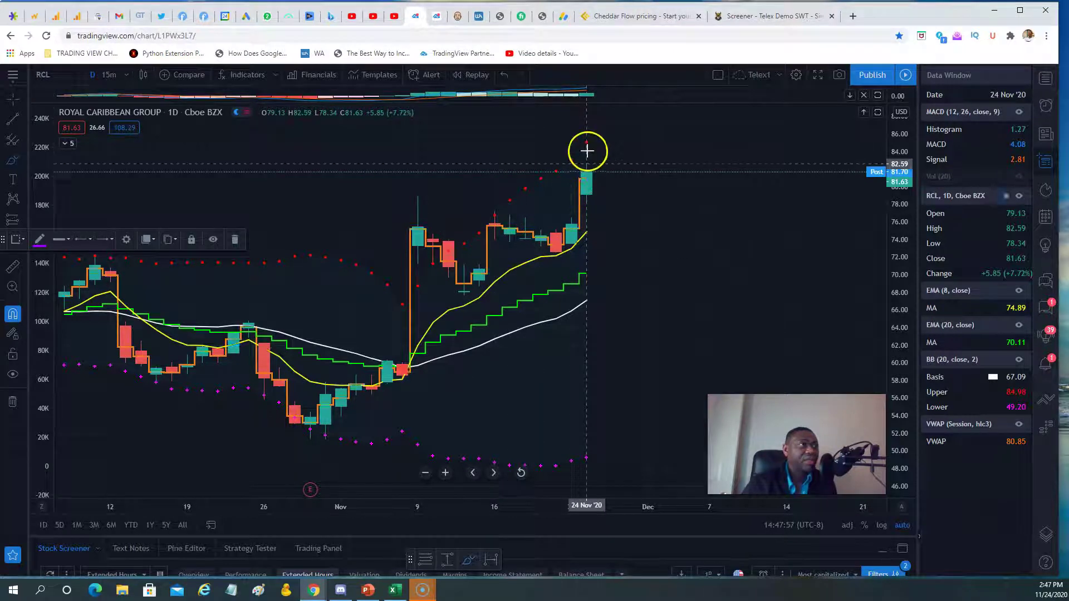
left_click(424, 473)
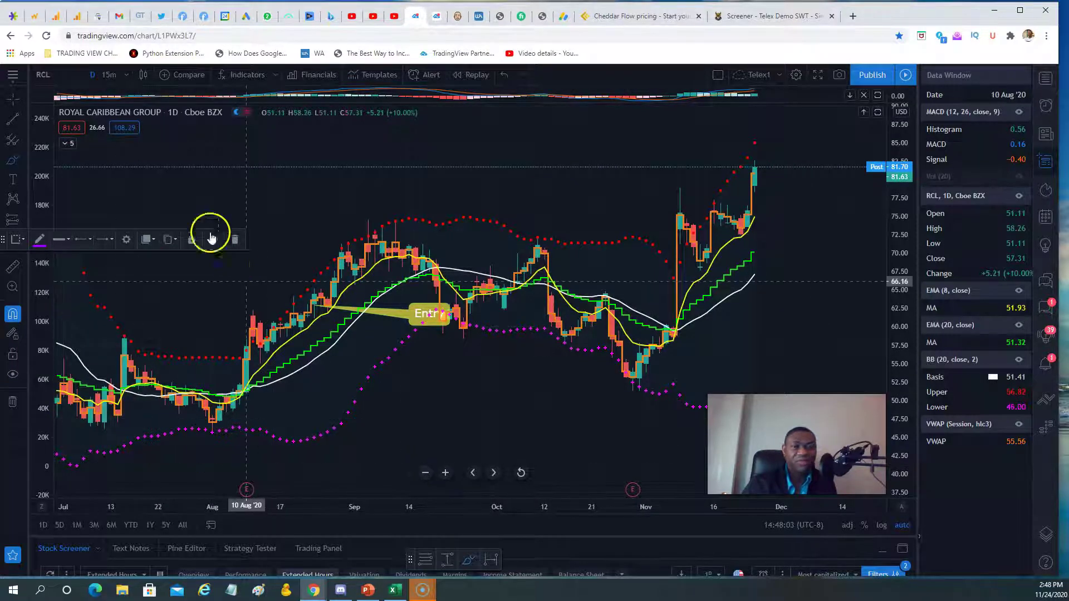
Step: Load PayPal Holdings (PYPL, NASDAQ) and zoom to daily bars from September to late November
left_click(55, 81)
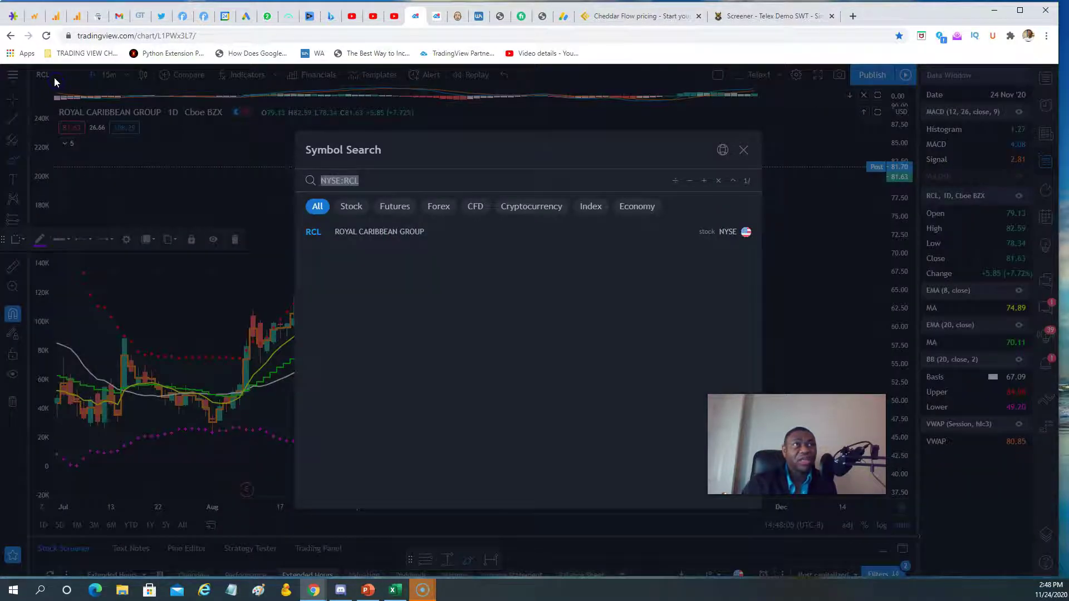
type("PYPL")
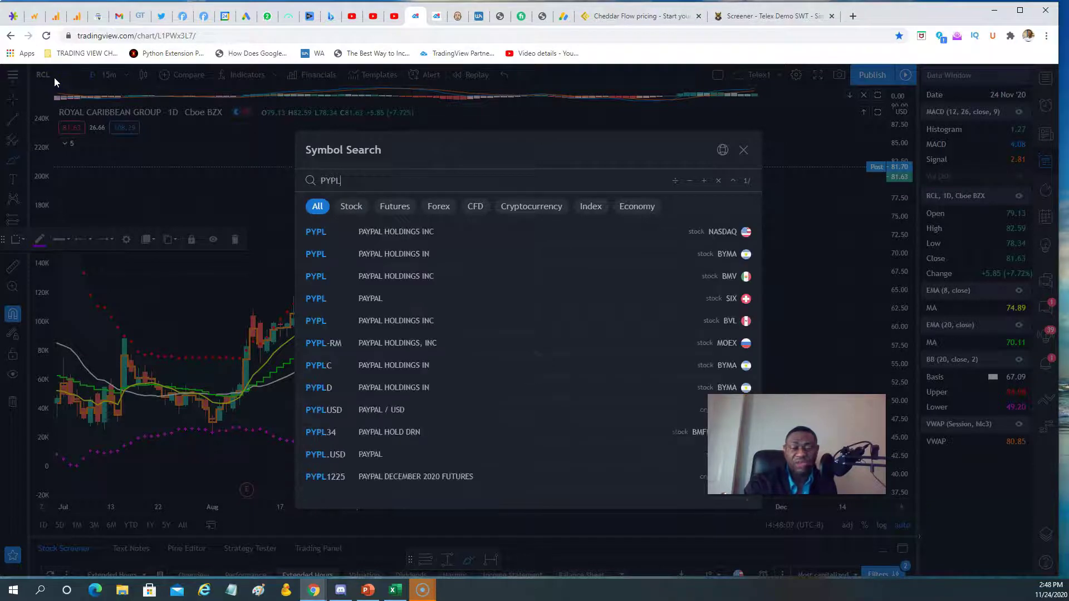
left_click(373, 233)
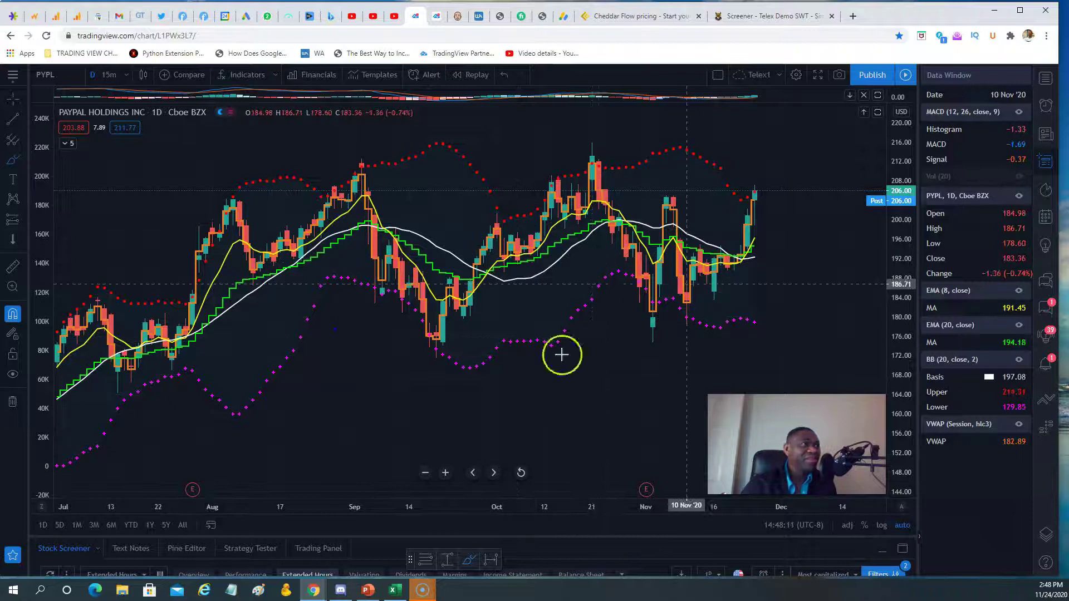
left_click(426, 473)
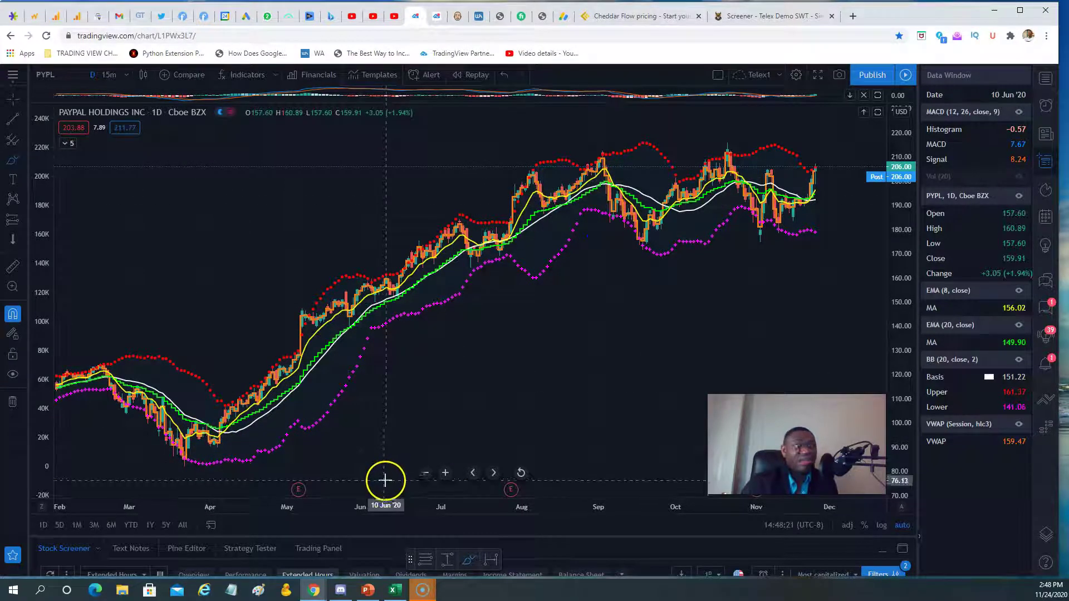
left_click(444, 473)
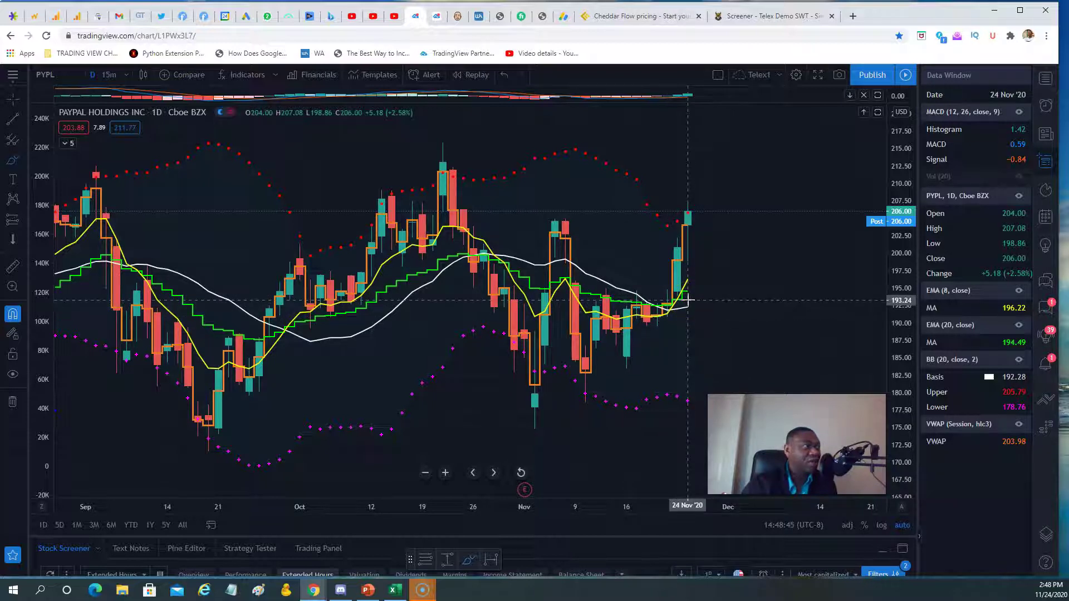
mouse_move(688, 300)
left_mouse_down()
mouse_move(692, 239)
mouse_move(690, 290)
mouse_move(689, 276)
mouse_move(652, 286)
mouse_move(698, 241)
left_mouse_up()
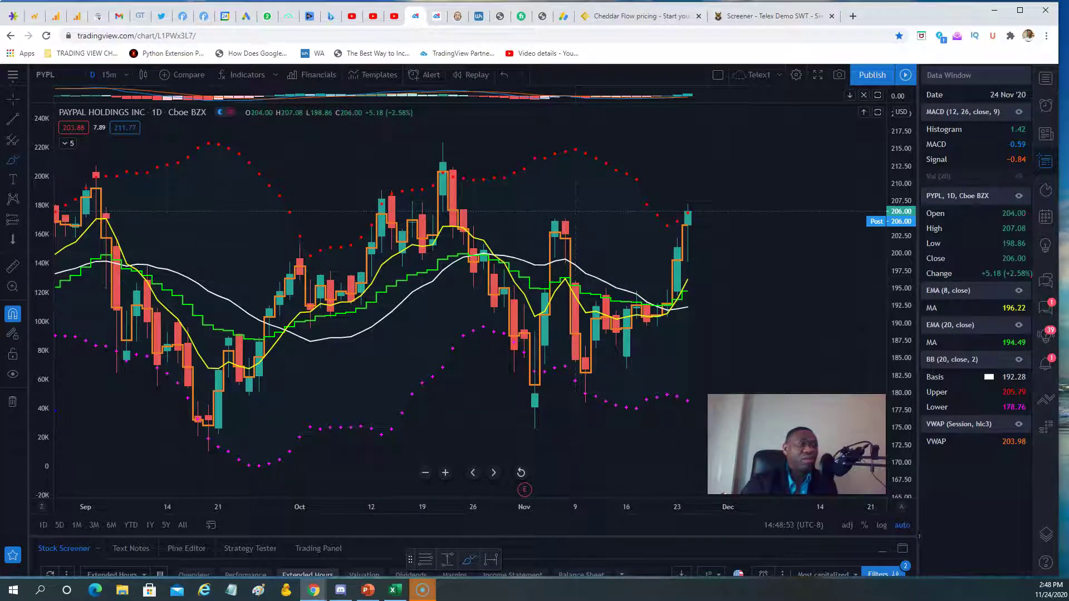
Step: Load Advanced Micro Devices (AMD) and zoom out to show July through December
left_click(53, 75)
type("AMD")
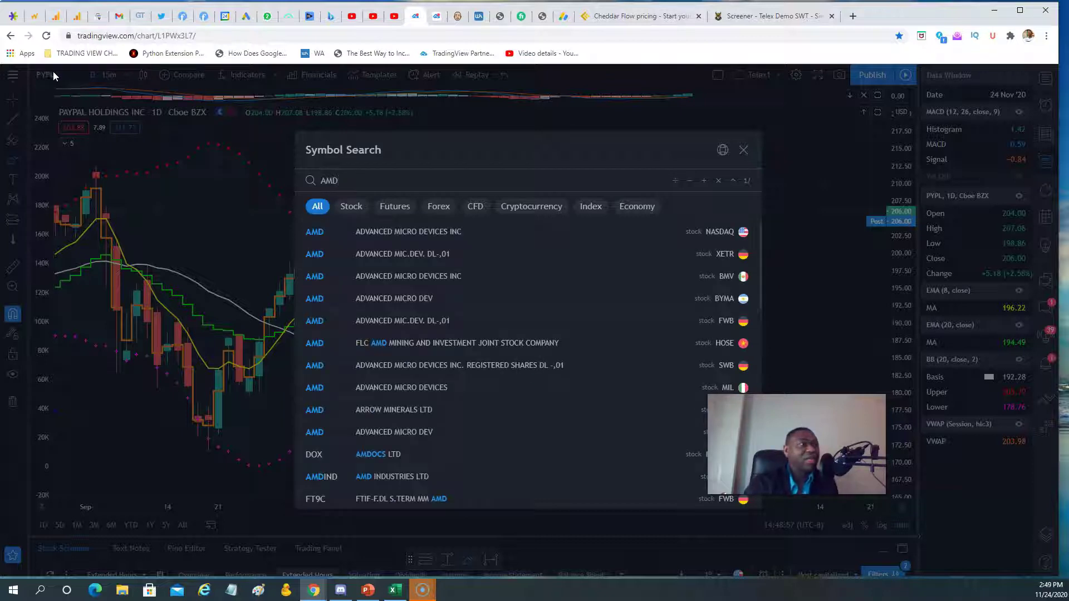
left_click(416, 236)
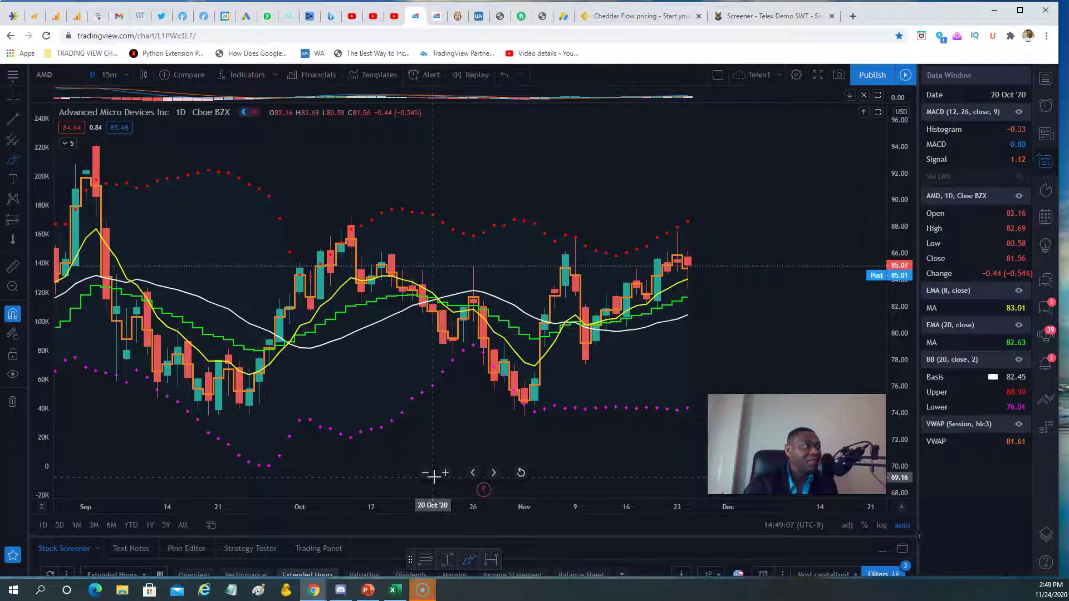
left_click(295, 466)
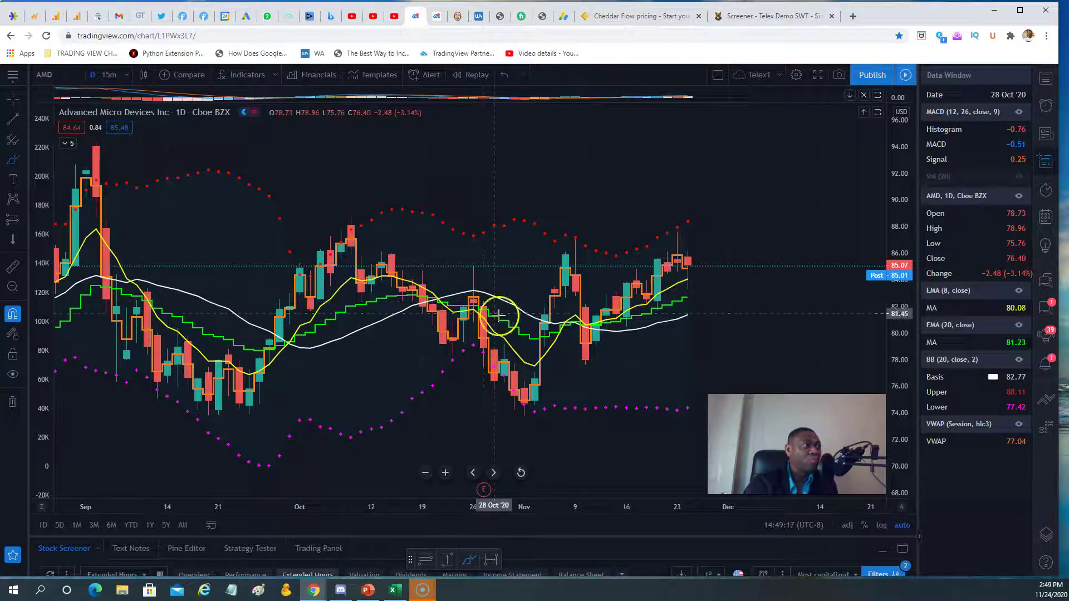
left_click(425, 472)
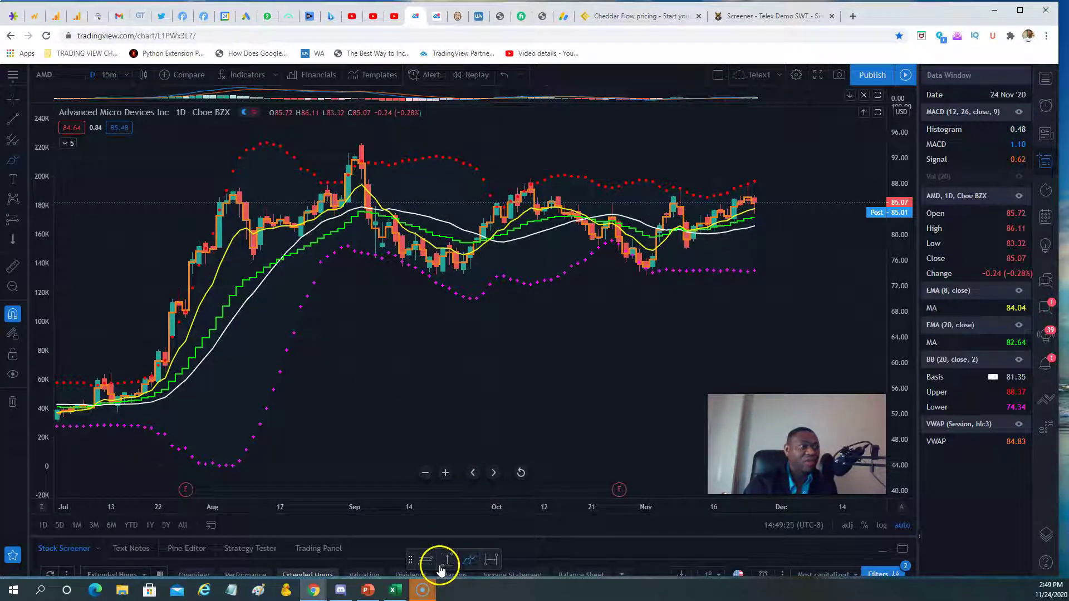
Step: Draw a purple curve from the late-August high down through the September lows to mid-October
left_click(342, 149)
left_click(510, 267)
left_click(527, 261)
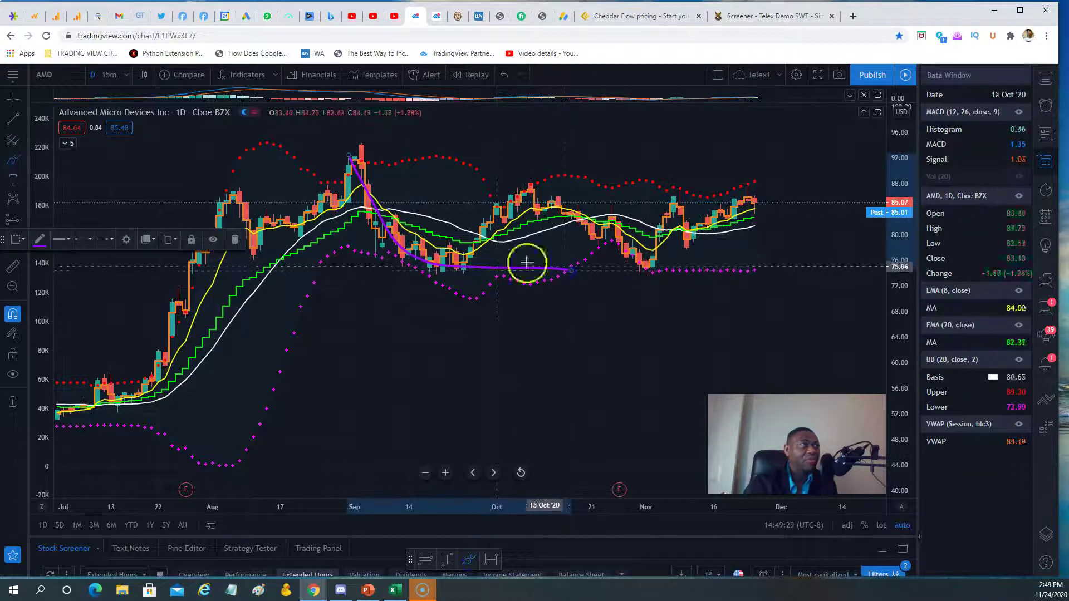
left_click(239, 227)
left_click(475, 486)
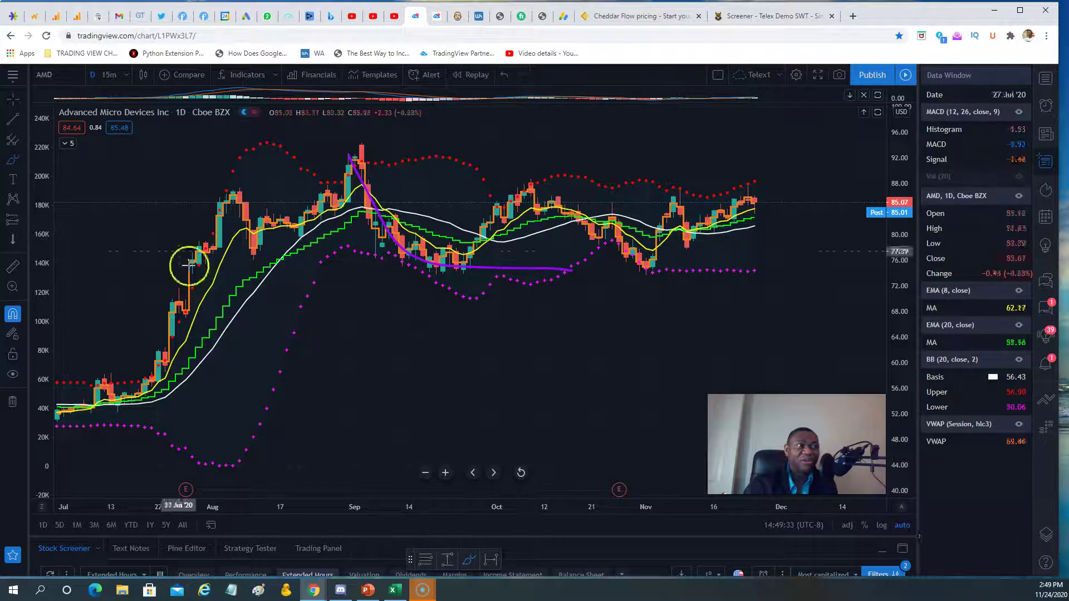
Step: Draw a rectangle from the late-August high to early December, fitting its edges to about 73.83–85.96
left_click(24, 162)
left_click(71, 209)
left_click(343, 151)
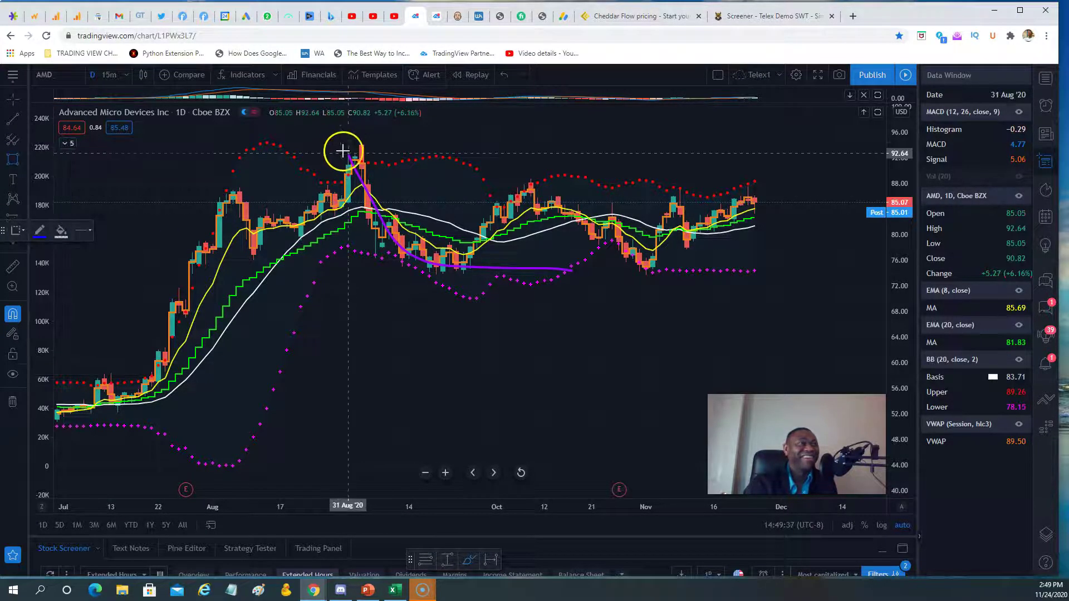
left_click(734, 301)
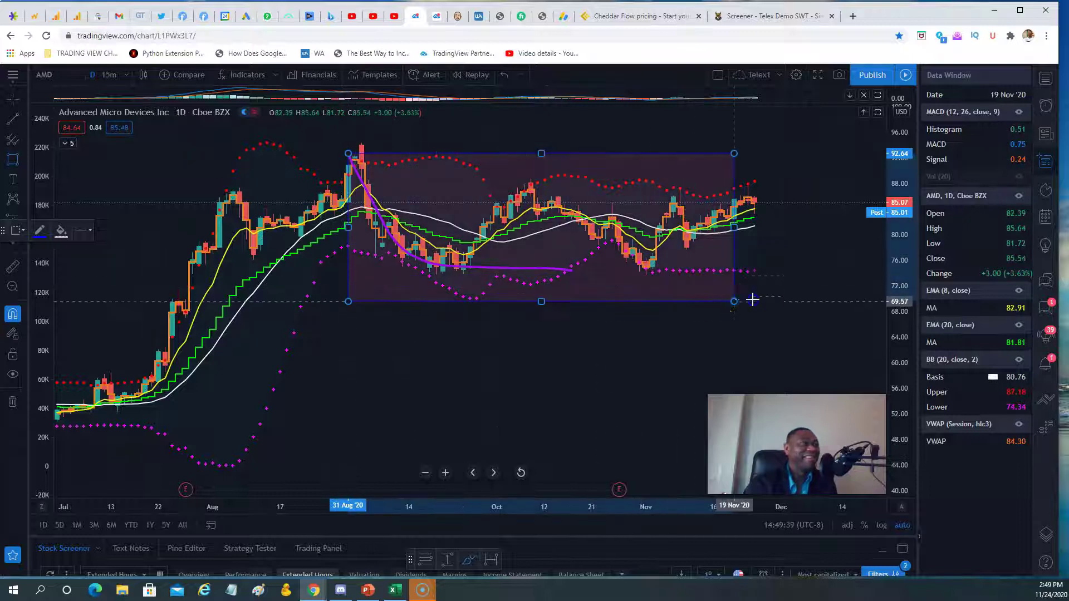
left_click(796, 276)
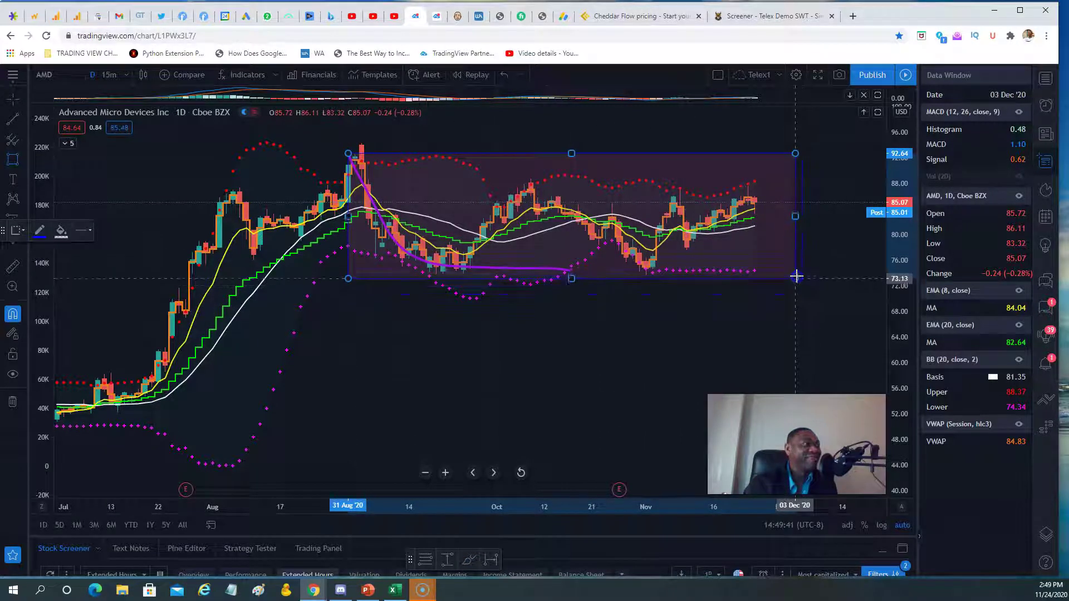
mouse_move(799, 278)
left_mouse_down()
mouse_move(744, 236)
mouse_move(781, 274)
left_mouse_up()
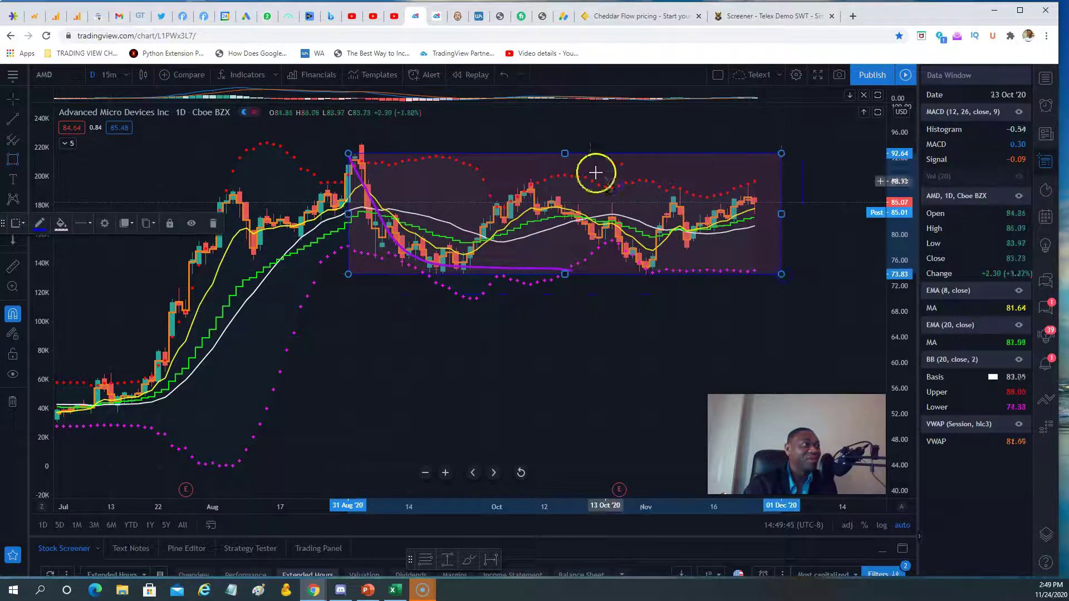
left_click_drag(563, 154, 560, 178)
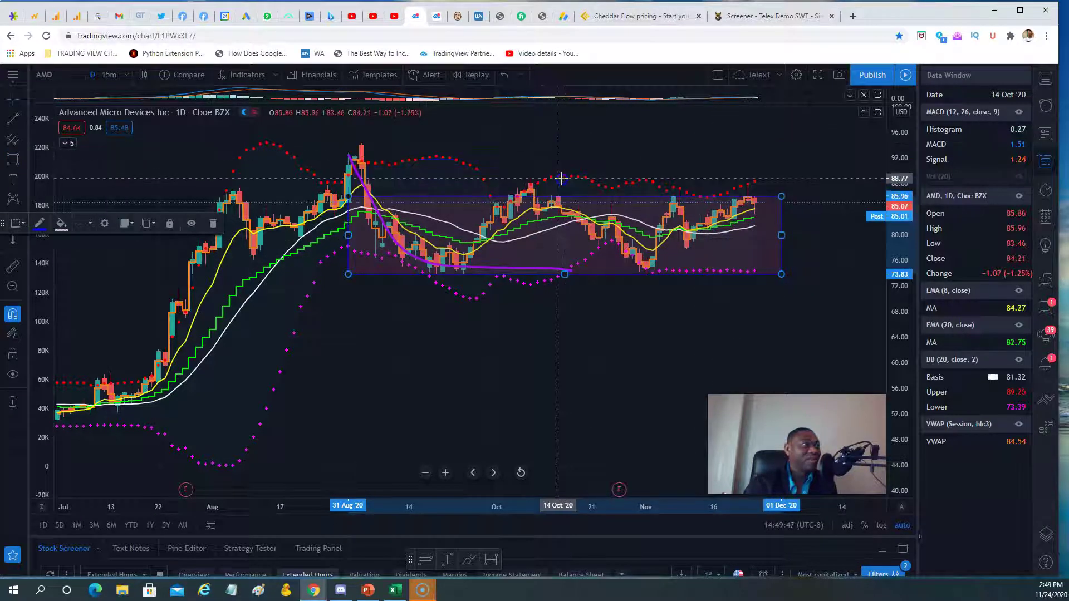